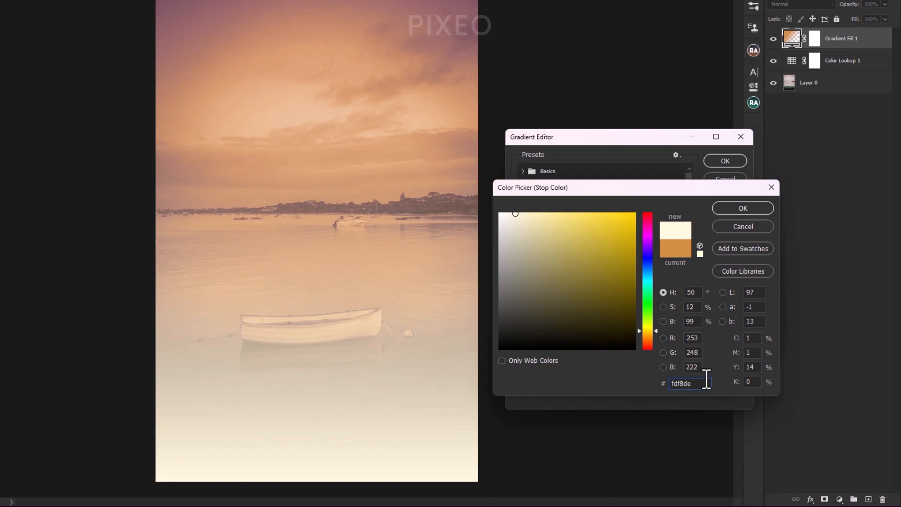
- Accept fdf8de for the gradient's first color stop and add a stop at 18% colored fce39f
{"action": "key", "text": "Return"}
{"action": "left_click", "coordinate": [558, 335]}
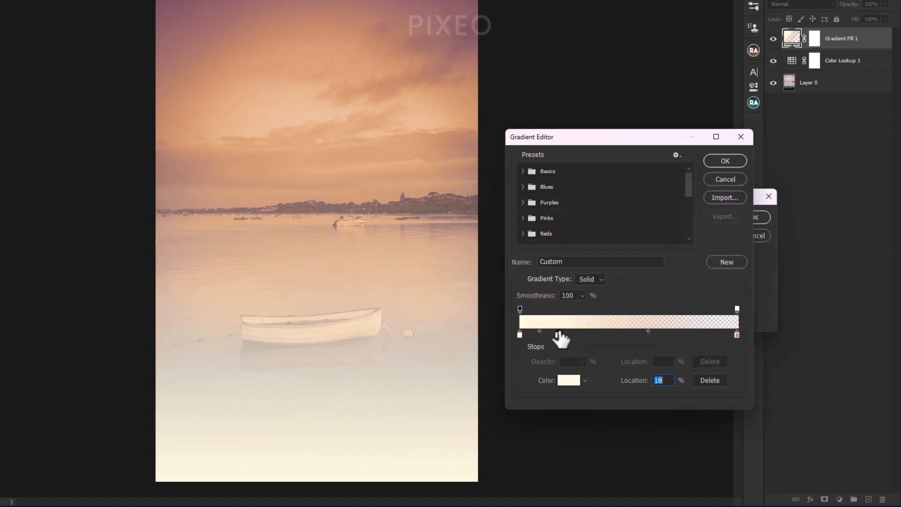
{"action": "left_click", "coordinate": [568, 381]}
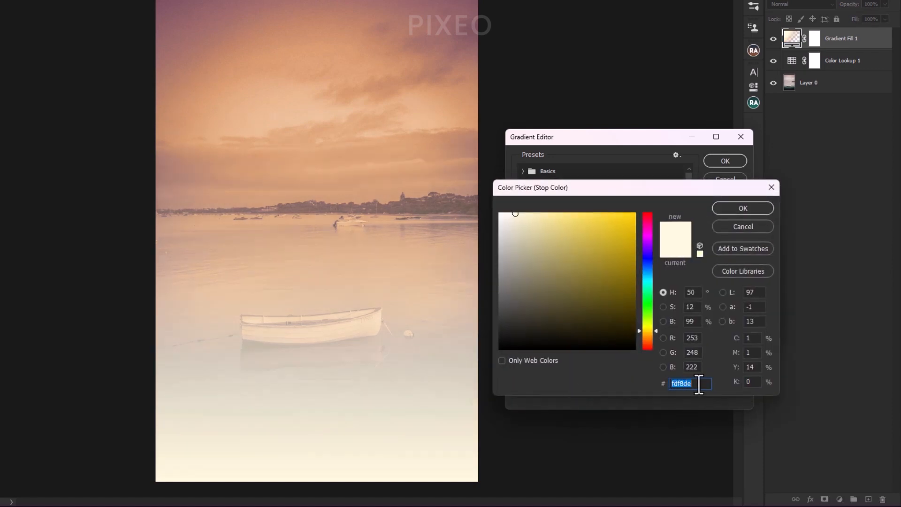
{"action": "type", "text": "fce39f"}
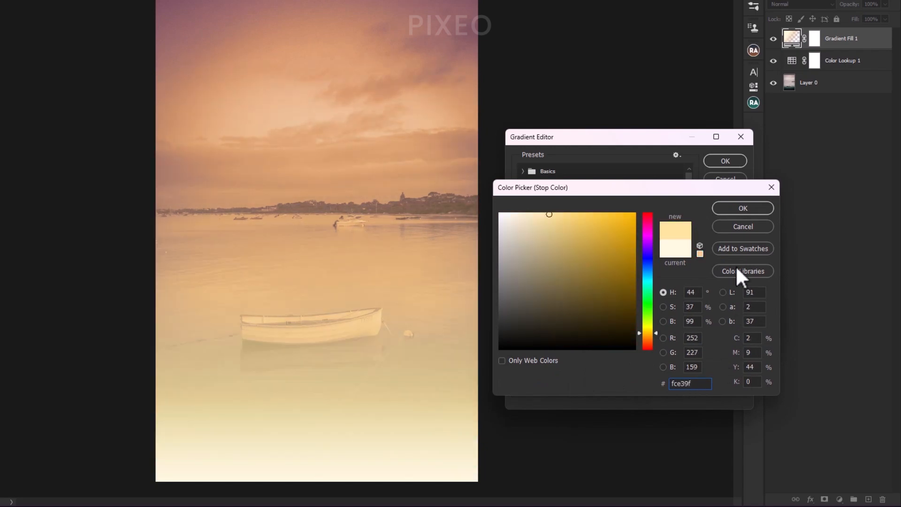
{"action": "left_click", "coordinate": [743, 208]}
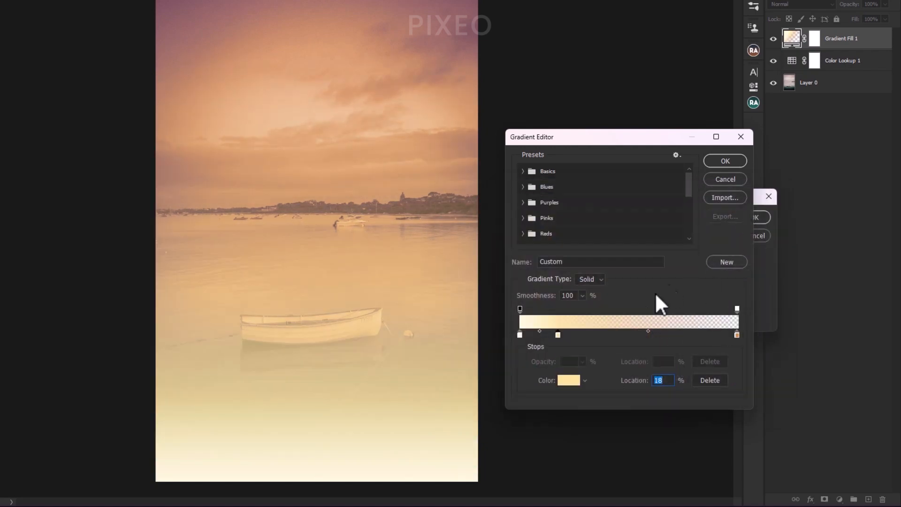
- Add a gradient color stop at 46% and set its color to ffbc80
{"action": "left_click", "coordinate": [570, 381]}
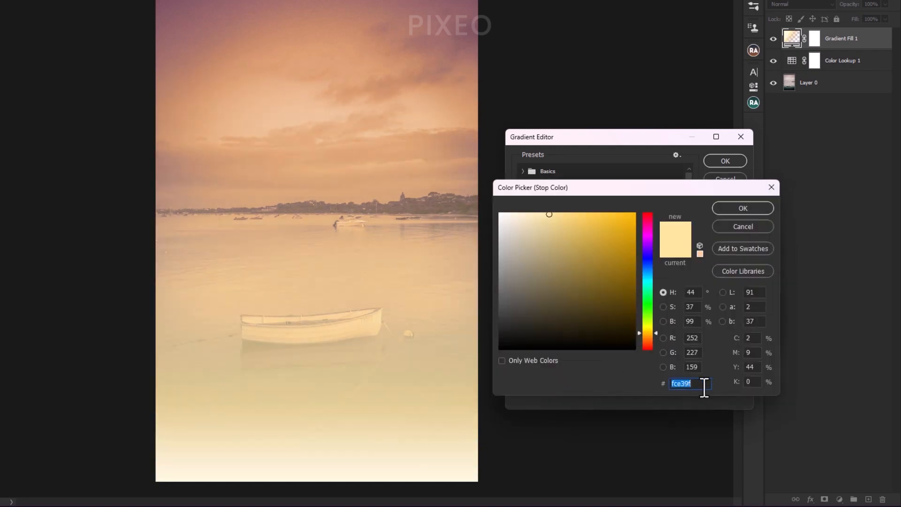
{"action": "type", "text": "ff"}
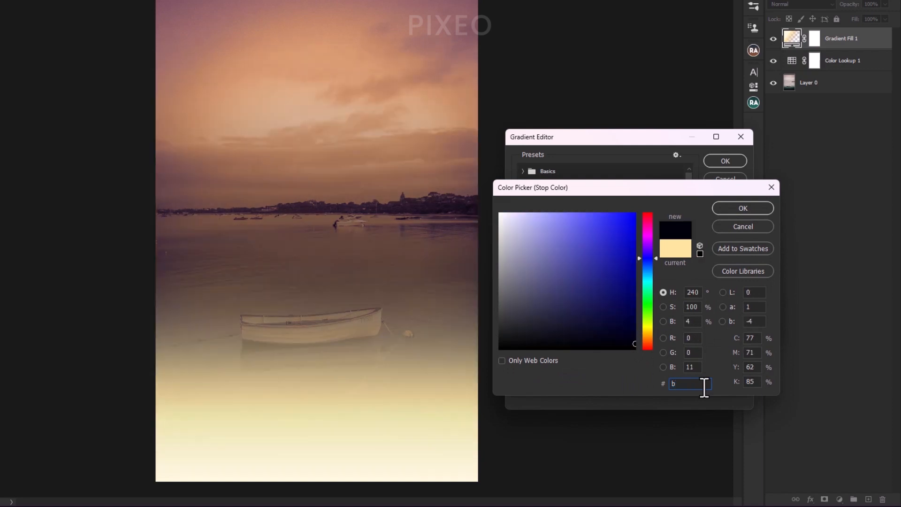
{"action": "type", "text": "bc80"}
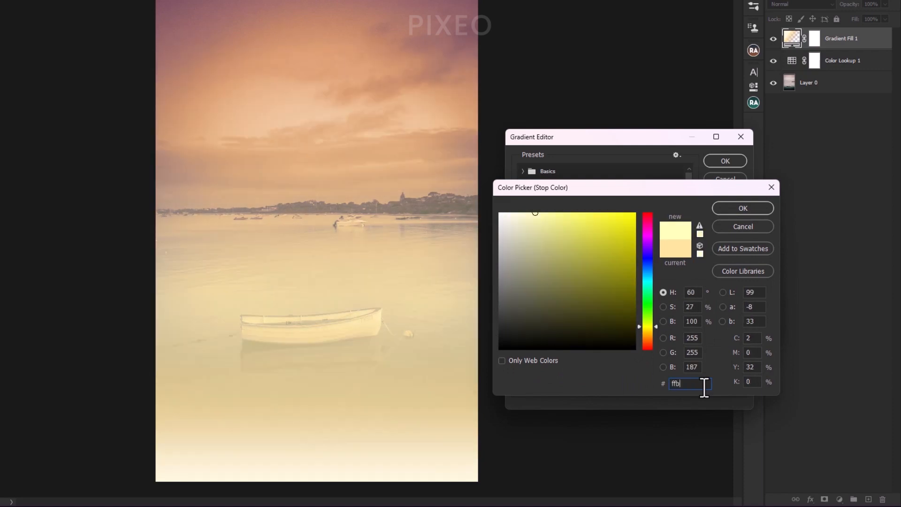
{"action": "key", "text": "Return"}
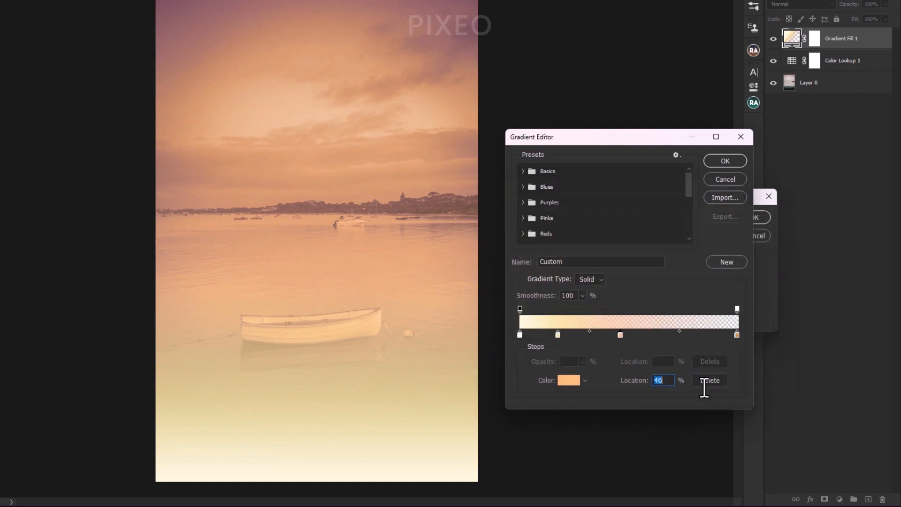
- Add a color stop between the 46% stop and the gradient's end, and color it fb9476
{"action": "left_click", "coordinate": [569, 381]}
{"action": "type", "text": "f"}
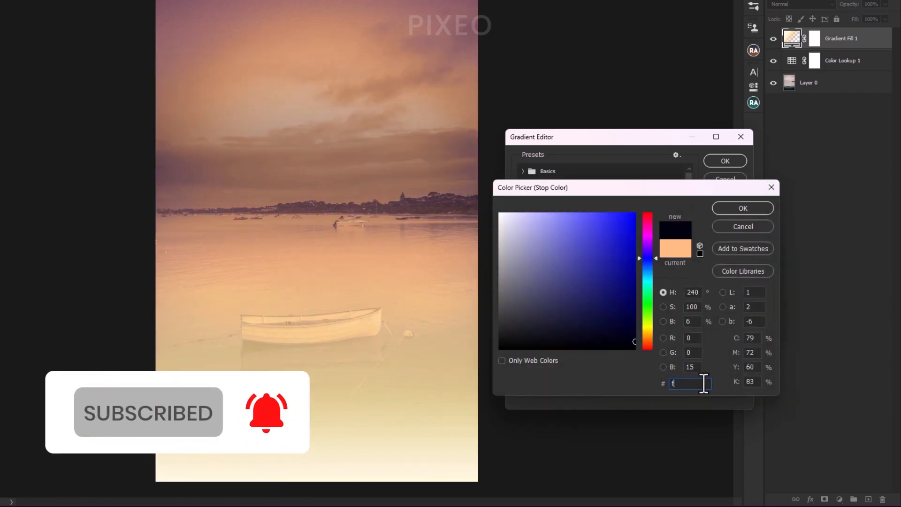
{"action": "type", "text": "b94"}
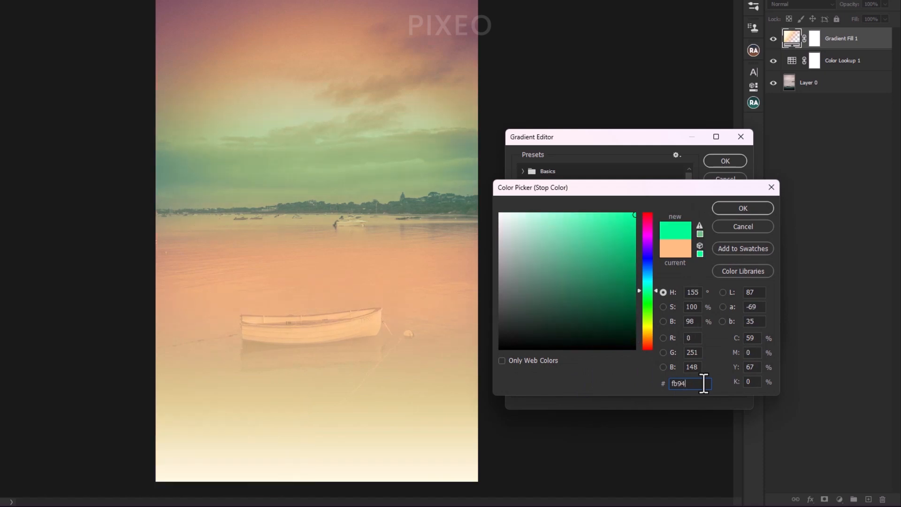
{"action": "type", "text": "76"}
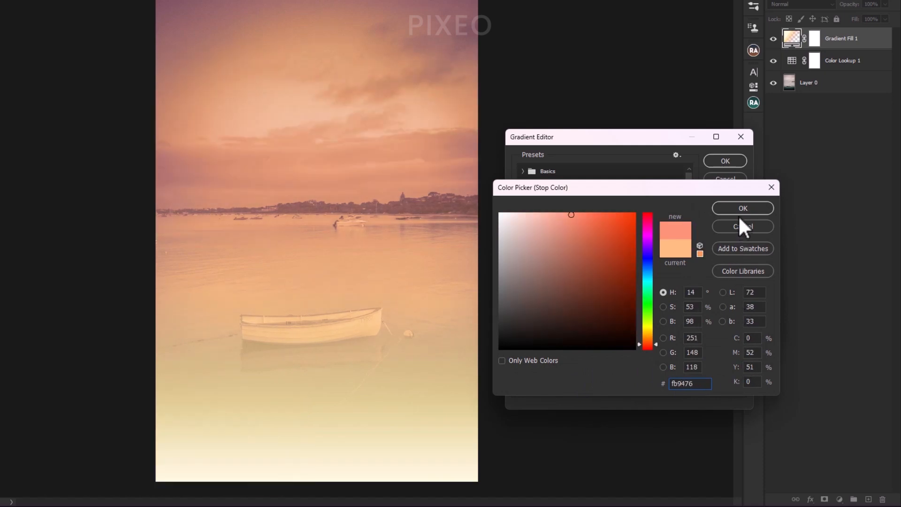
{"action": "left_click", "coordinate": [741, 212]}
- Set the color of the gradient's end stop at 100% to 838383
{"action": "left_click", "coordinate": [737, 335]}
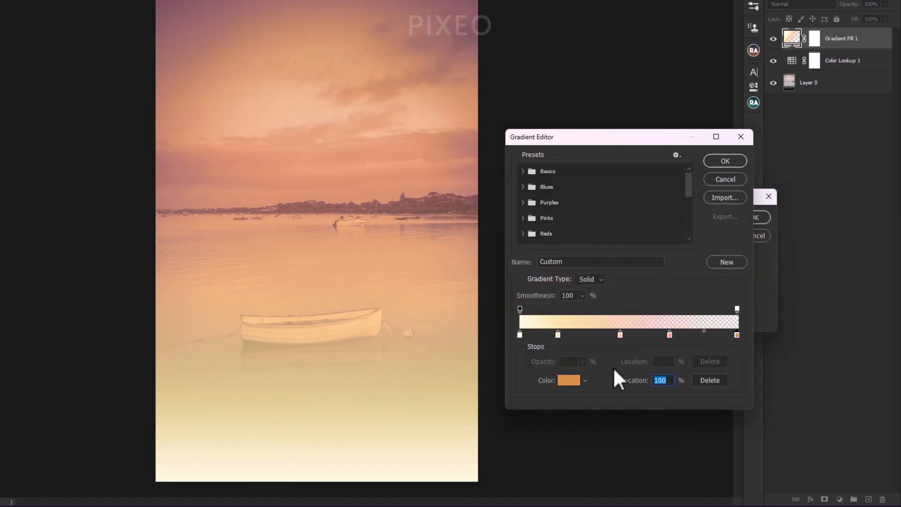
{"action": "left_click", "coordinate": [569, 381]}
{"action": "type", "text": "838383"}
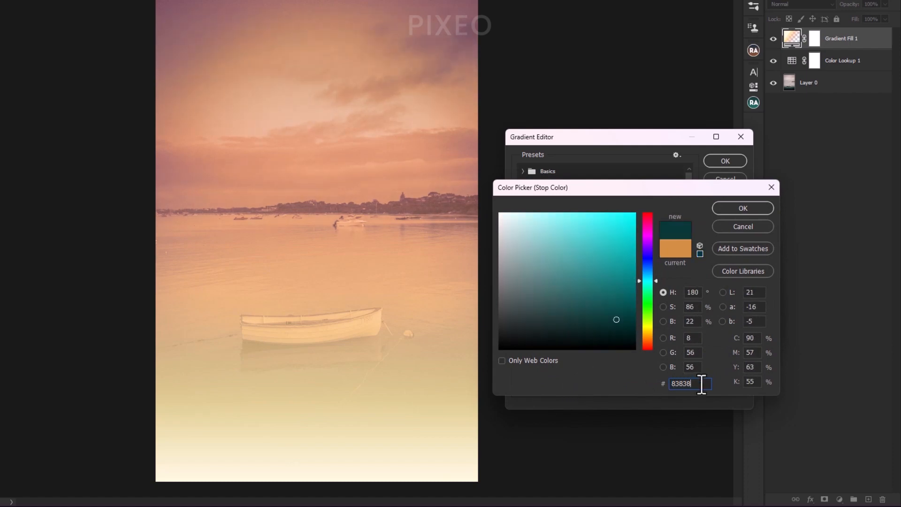
{"action": "left_click", "coordinate": [730, 207]}
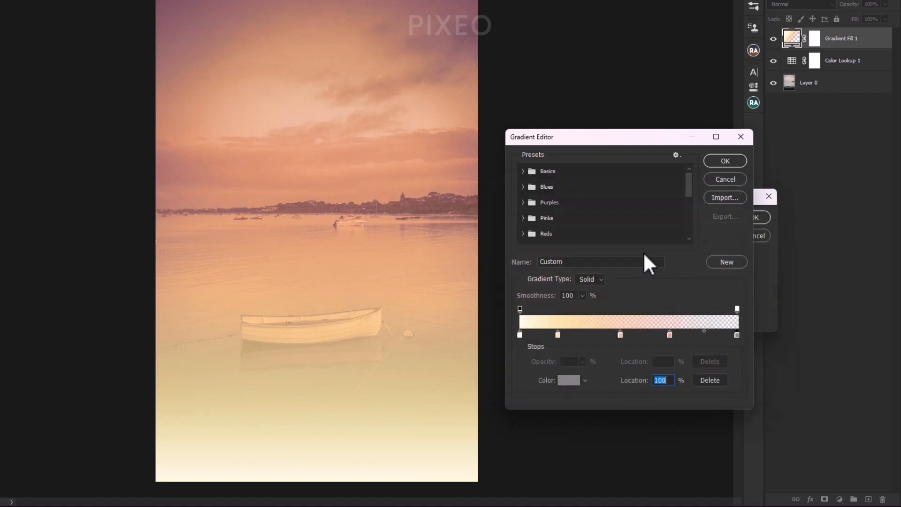
- Add an opacity stop at 30% with 72% opacity, set the end stop's opacity to 32%, and accept the gradient
{"action": "left_click", "coordinate": [568, 308]}
{"action": "left_click_drag", "start_coordinate": [570, 308], "coordinate": [585, 308]}
{"action": "left_click_drag", "start_coordinate": [550, 362], "coordinate": [559, 361]}
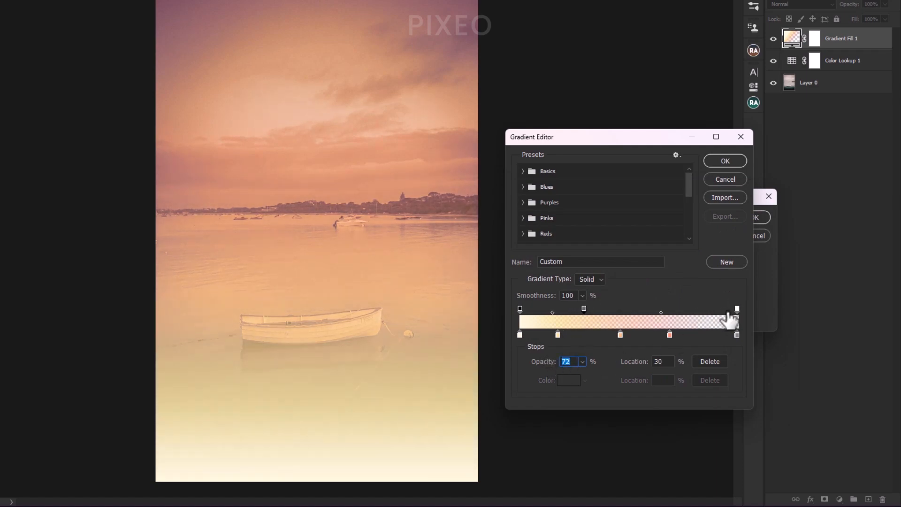
{"action": "left_click_drag", "start_coordinate": [541, 361], "coordinate": [558, 362]}
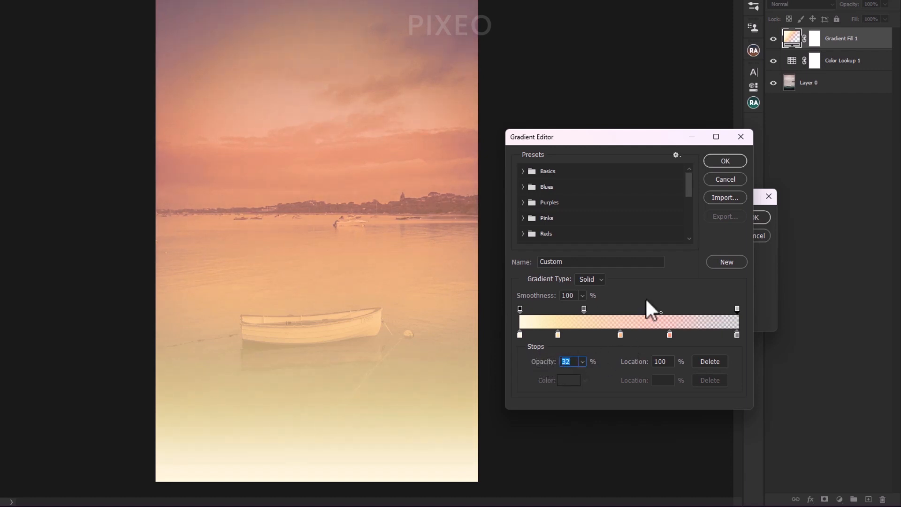
{"action": "left_click", "coordinate": [711, 162]}
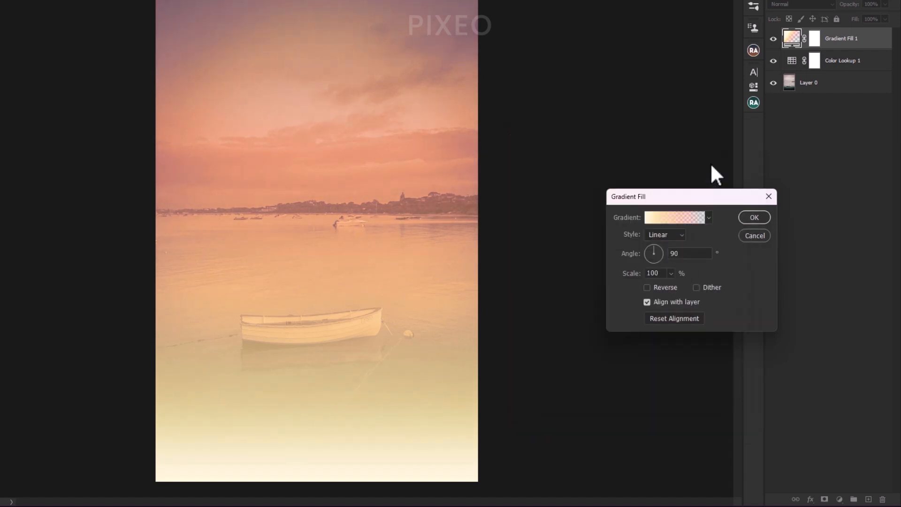
- Make the gradient fill Radial with a 130° angle, 135% scale and Dither enabled
{"action": "left_click", "coordinate": [681, 235]}
{"action": "left_click", "coordinate": [677, 252]}
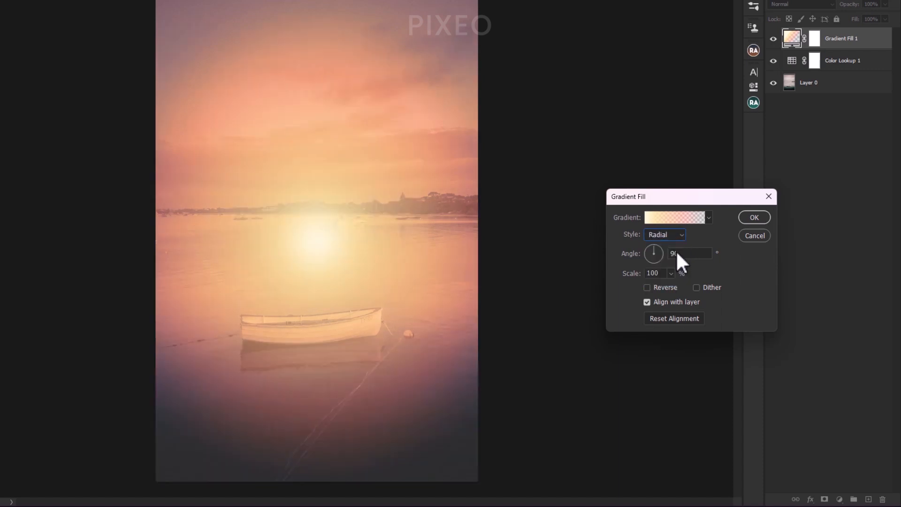
{"action": "double_click", "coordinate": [673, 254]}
{"action": "type", "text": "-30"}
{"action": "double_click", "coordinate": [657, 273]}
{"action": "type", "text": "135"}
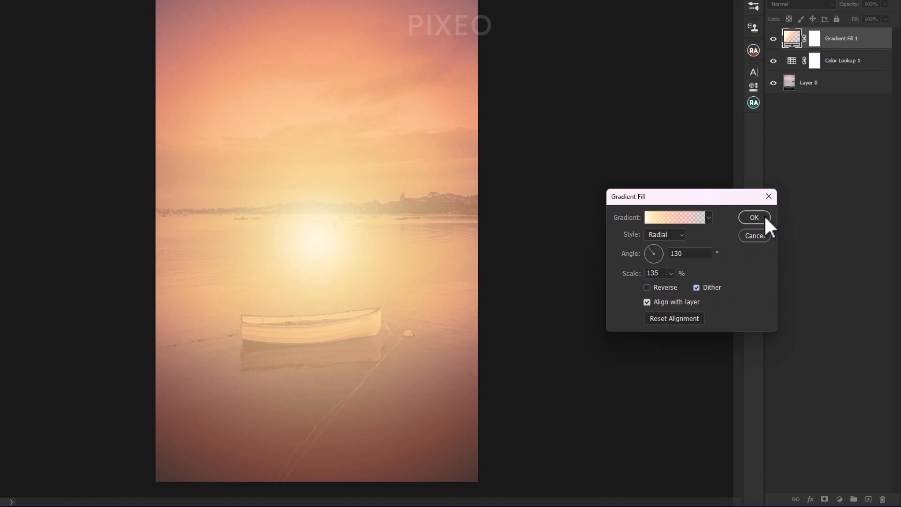
- Reposition the radial gradient so its bright center sits in the upper-left sky of the photo, and apply the fill
{"action": "left_click_drag", "start_coordinate": [739, 201], "coordinate": [724, 120]}
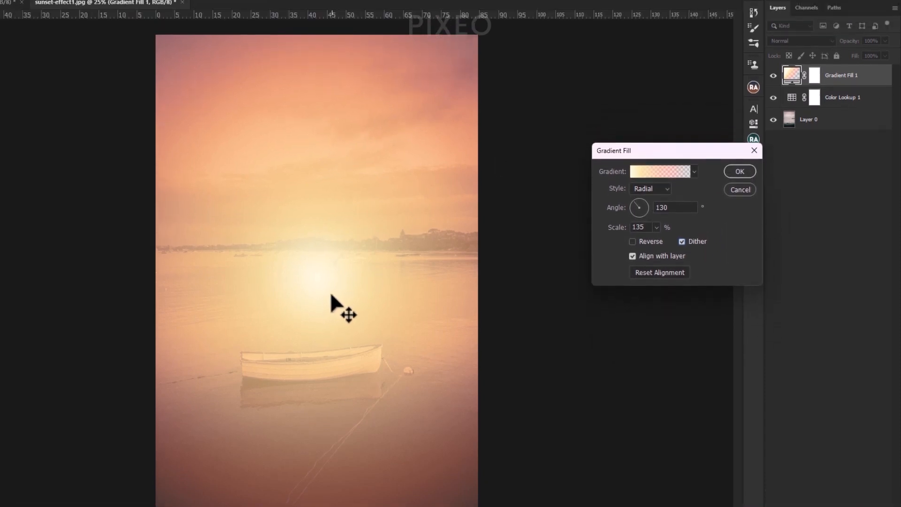
{"action": "left_click_drag", "start_coordinate": [331, 261], "coordinate": [283, 151]}
{"action": "left_click_drag", "start_coordinate": [282, 223], "coordinate": [249, 183]}
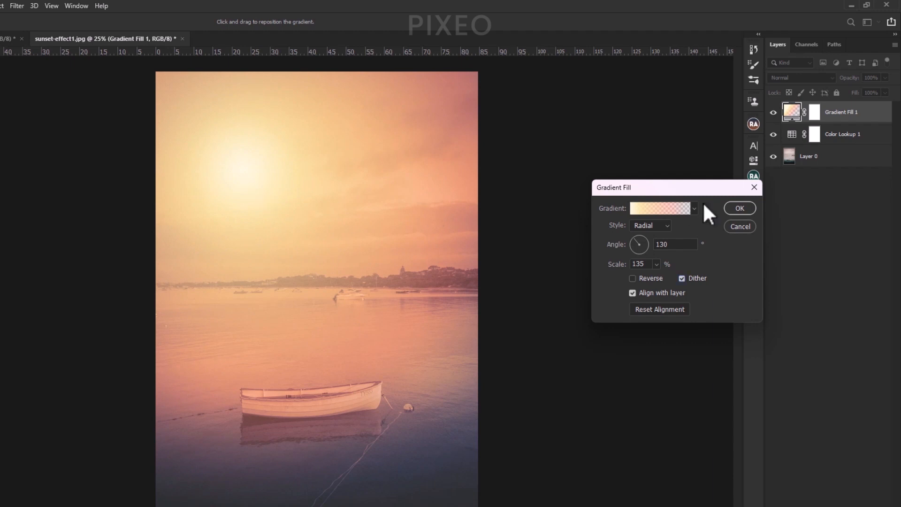
{"action": "left_click", "coordinate": [737, 205]}
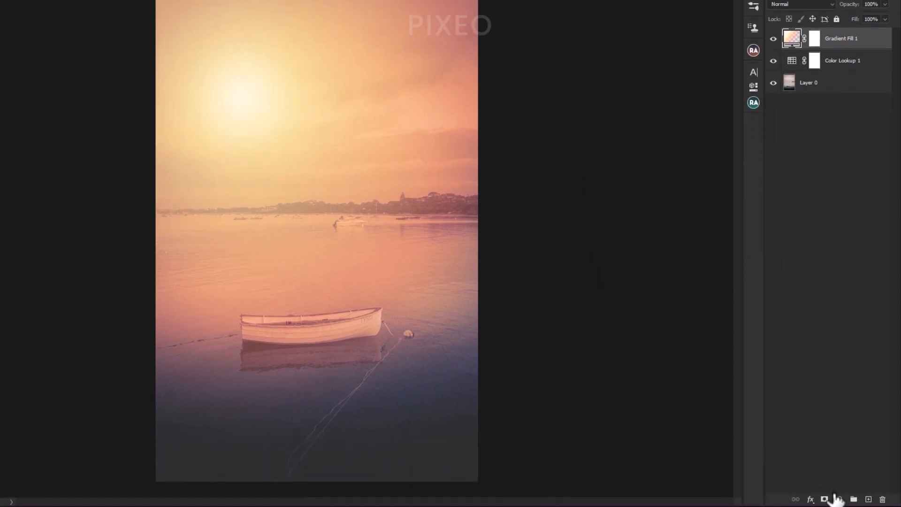
- Add a Brightness/Contrast adjustment layer with brightness 9 and contrast 7
{"action": "left_click", "coordinate": [840, 500]}
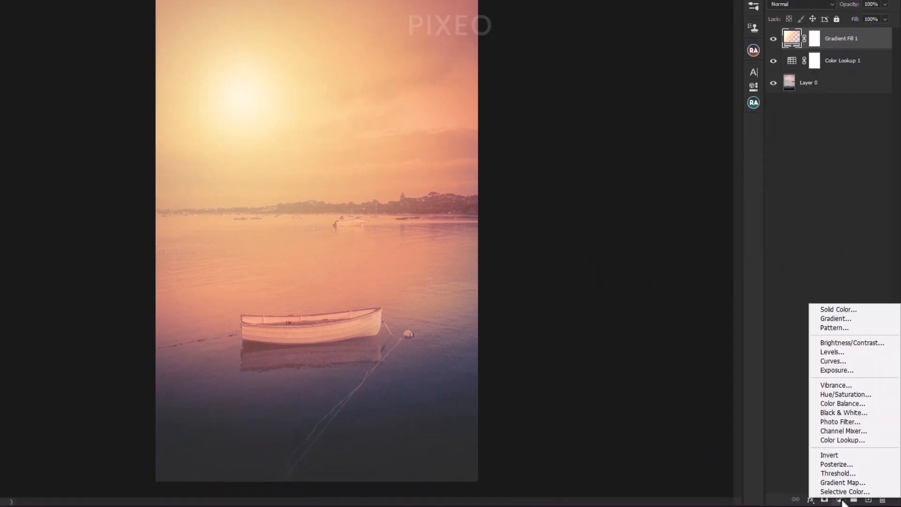
{"action": "left_click", "coordinate": [889, 343]}
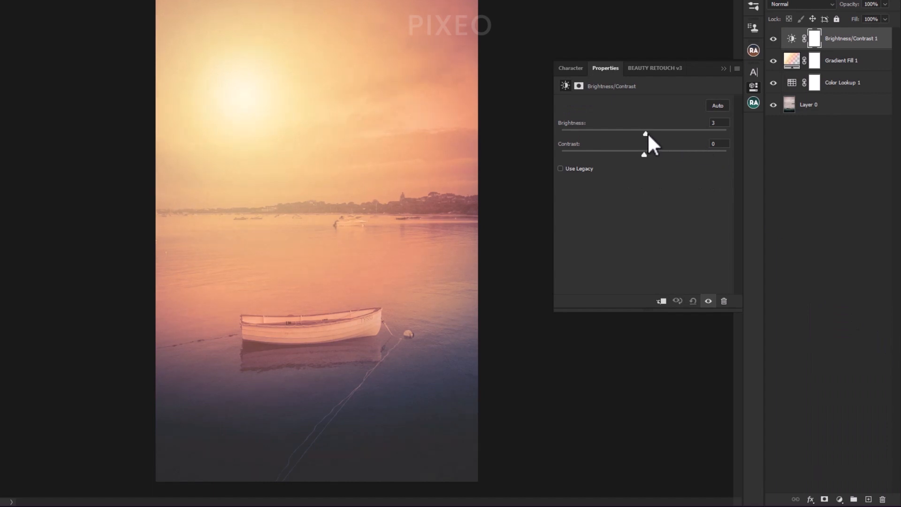
{"action": "left_click_drag", "start_coordinate": [647, 132], "coordinate": [650, 155]}
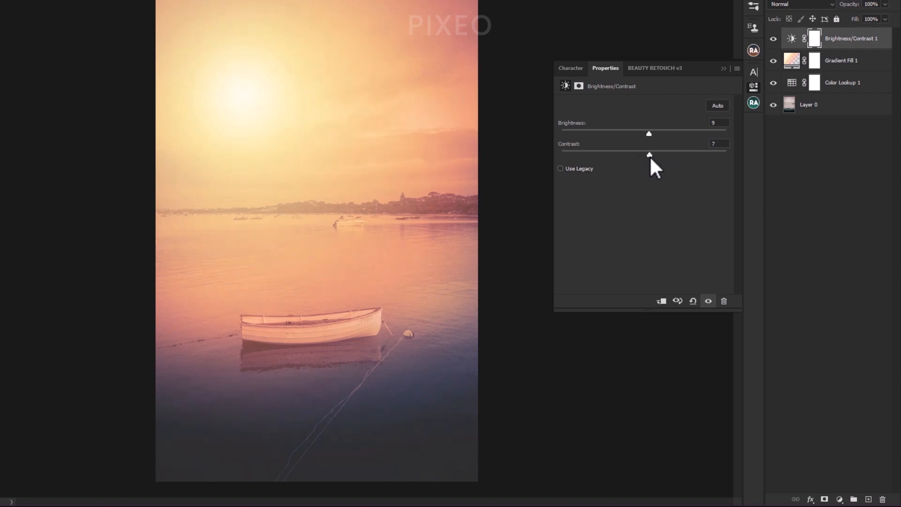
{"action": "left_click", "coordinate": [724, 68]}
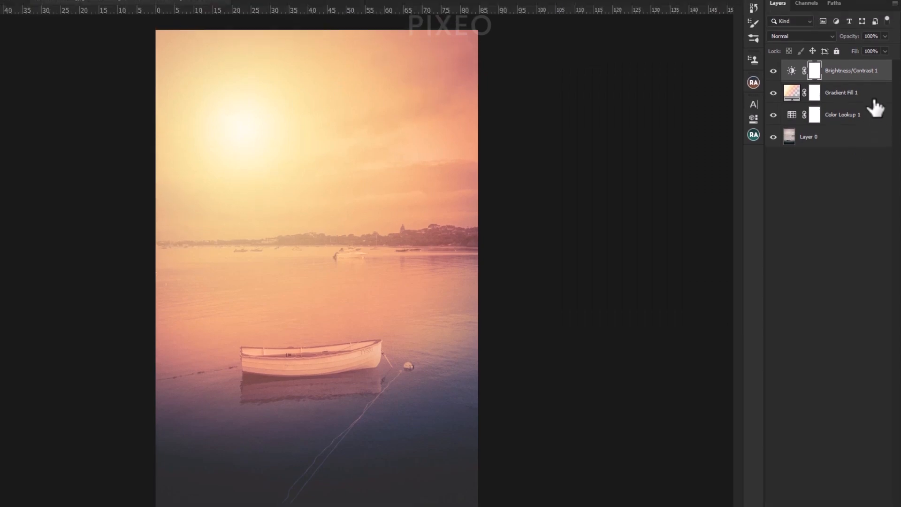
- Set the Gradient Fill 1 layer's blend mode to Hard Light and move its glow slightly higher in the sky
{"action": "left_click", "coordinate": [874, 96]}
{"action": "left_click", "coordinate": [832, 35]}
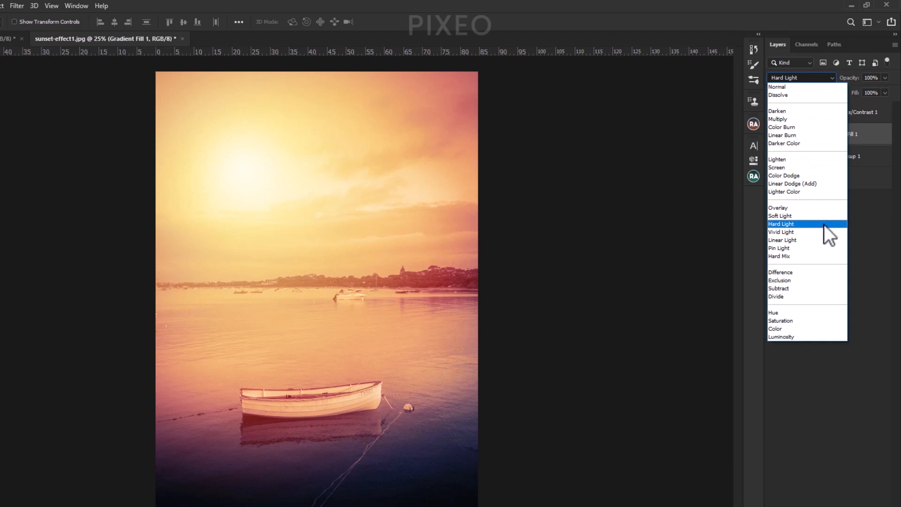
{"action": "left_click", "coordinate": [825, 225]}
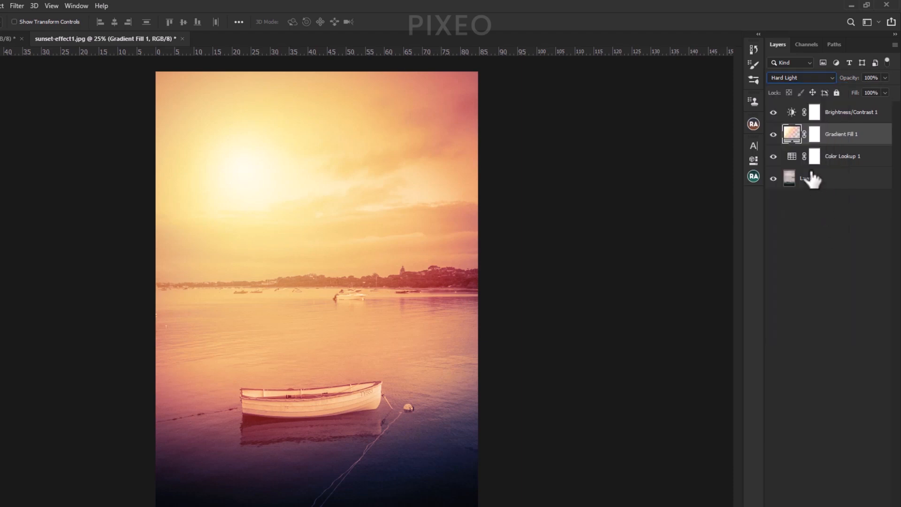
{"action": "double_click", "coordinate": [793, 134]}
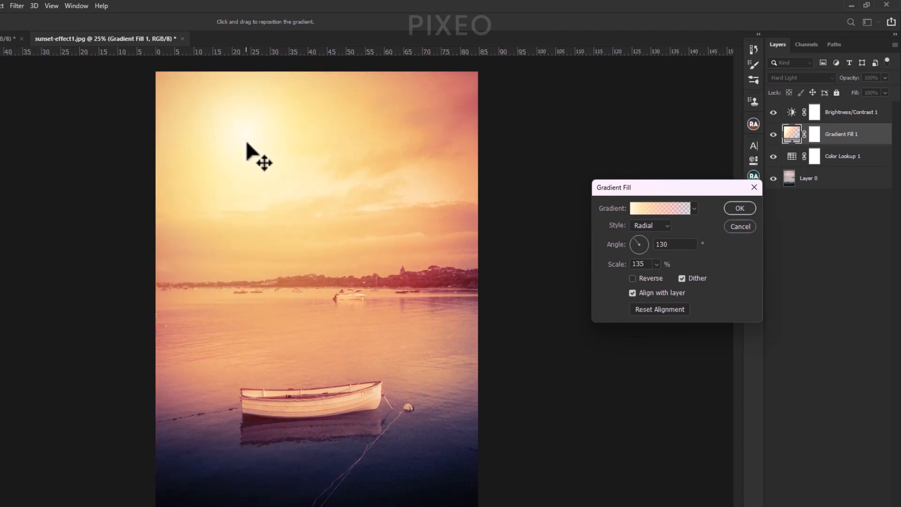
{"action": "left_click", "coordinate": [739, 208]}
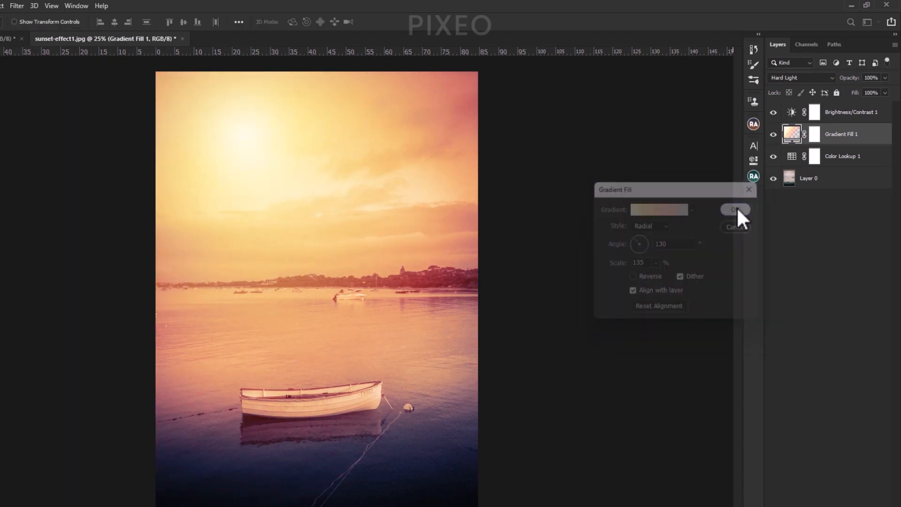
- Add a Solid Color fill layer with color ffae00 above the Brightness/Contrast 1 layer
{"action": "left_click", "coordinate": [847, 114]}
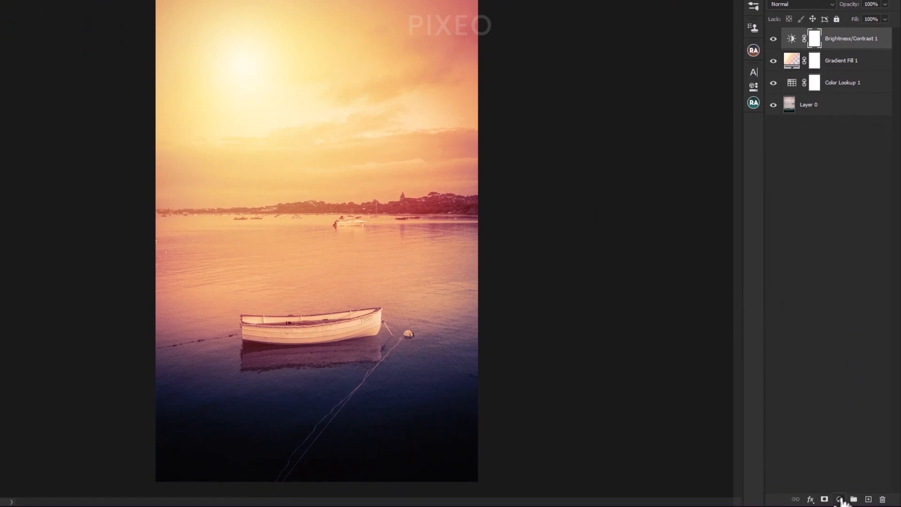
{"action": "left_click", "coordinate": [840, 500]}
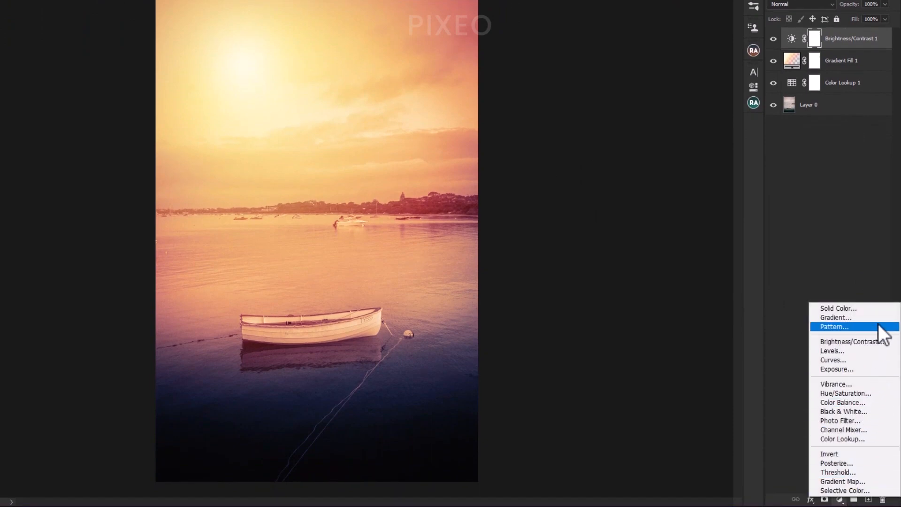
{"action": "left_click", "coordinate": [876, 308]}
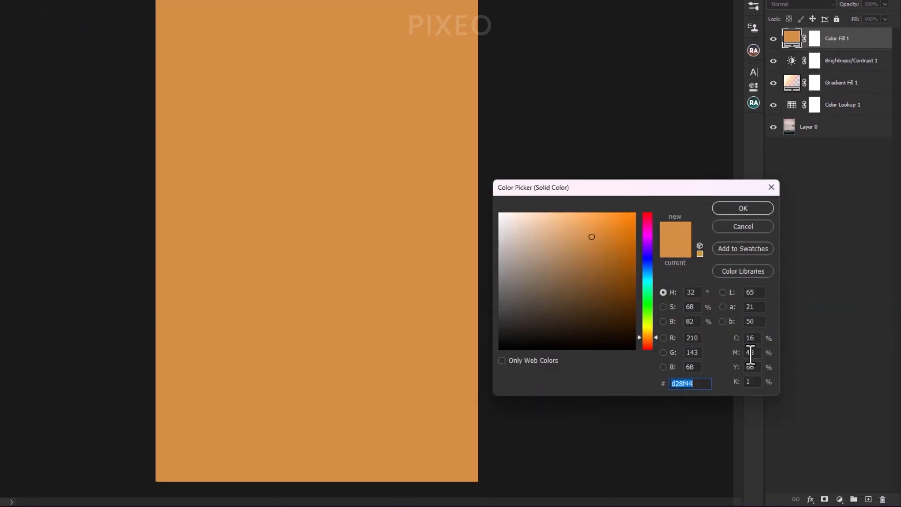
{"action": "type", "text": "ffae00"}
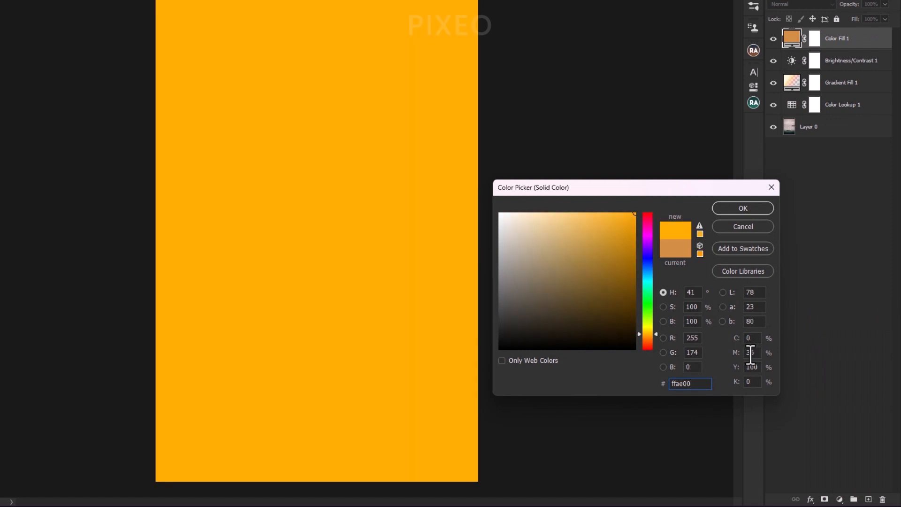
{"action": "left_click", "coordinate": [757, 207]}
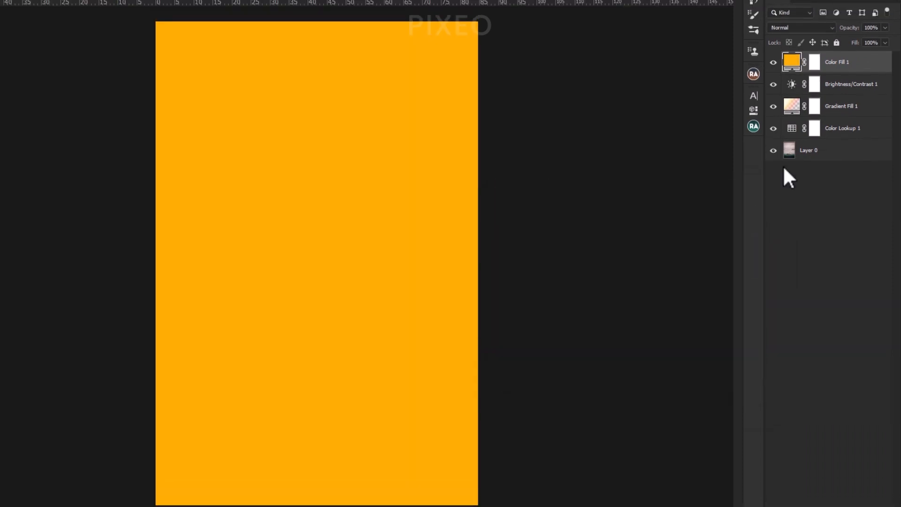
- Set the Color Fill 1 layer's blend mode to Soft Light and its opacity to 30%
{"action": "left_click", "coordinate": [805, 78]}
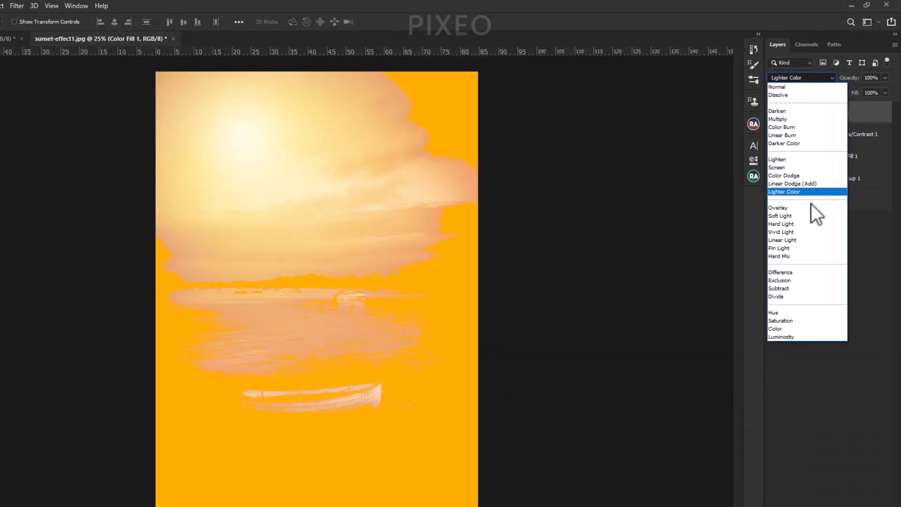
{"action": "left_click", "coordinate": [818, 215]}
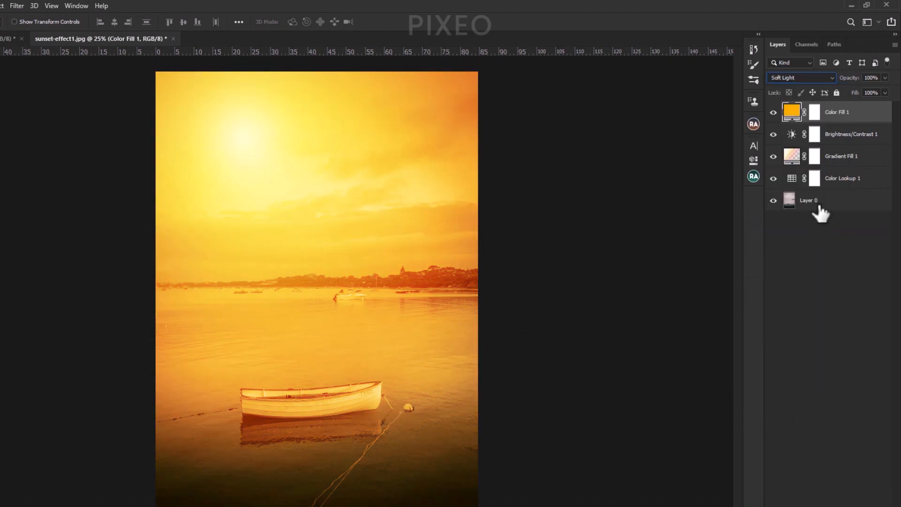
{"action": "left_click", "coordinate": [864, 79]}
{"action": "type", "text": "3"}
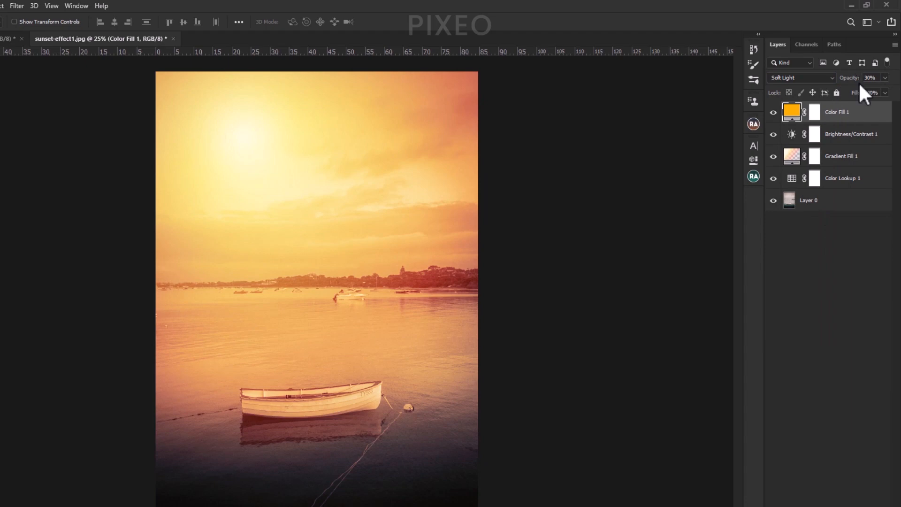
{"action": "left_click_drag", "start_coordinate": [853, 81], "coordinate": [856, 89]}
- Group all the fill and adjustment layers above Layer 0 and add a layer mask to the group
{"action": "left_click", "coordinate": [874, 189], "text": "shift"}
{"action": "key", "text": "ctrl+g"}
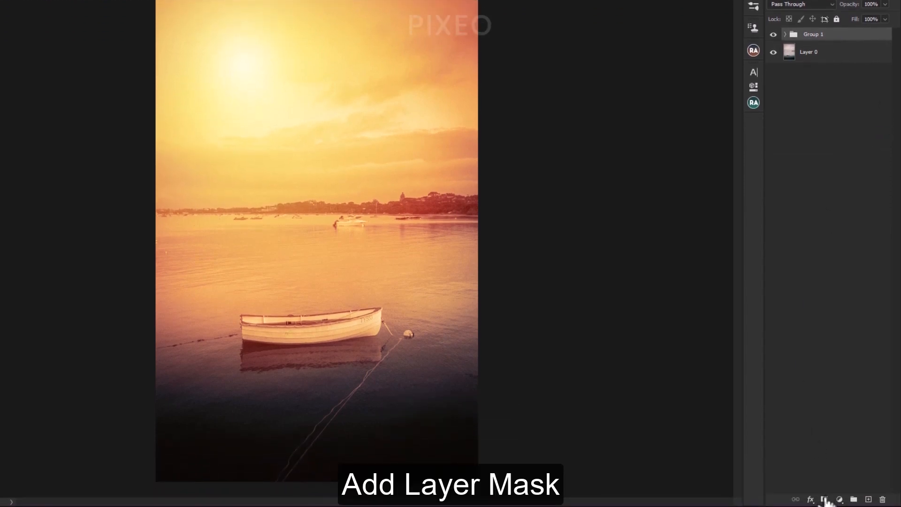
{"action": "left_click", "coordinate": [825, 500]}
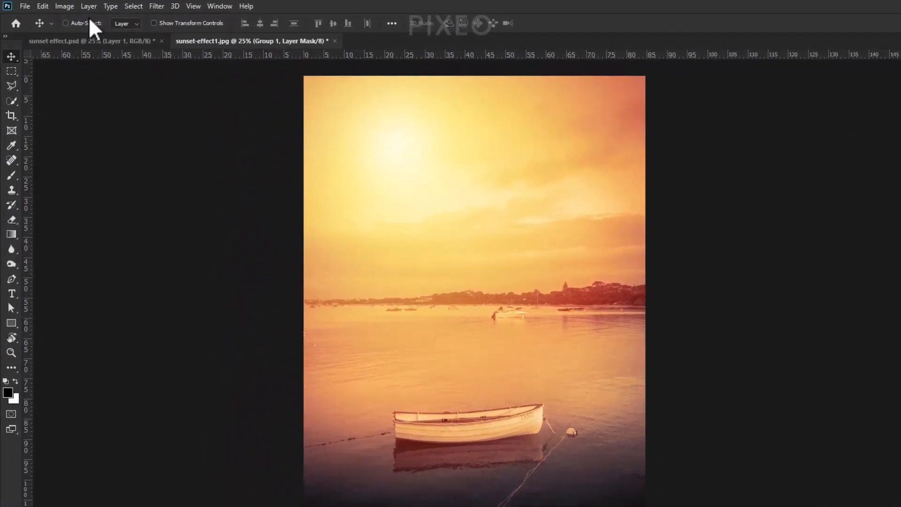
- Apply the merged RGB image to the Group 1 mask with Multiply blending at 91%, and set the group's opacity to 81%
{"action": "left_click", "coordinate": [53, 6]}
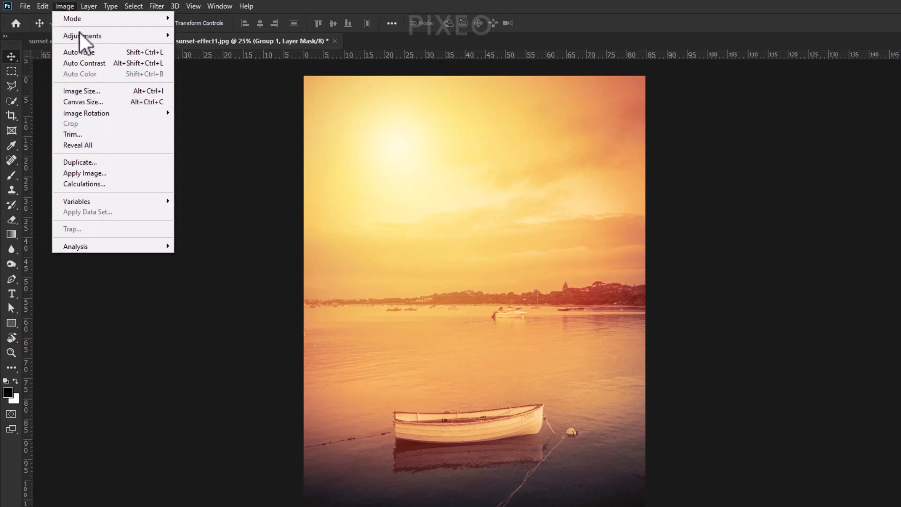
{"action": "left_click", "coordinate": [142, 177]}
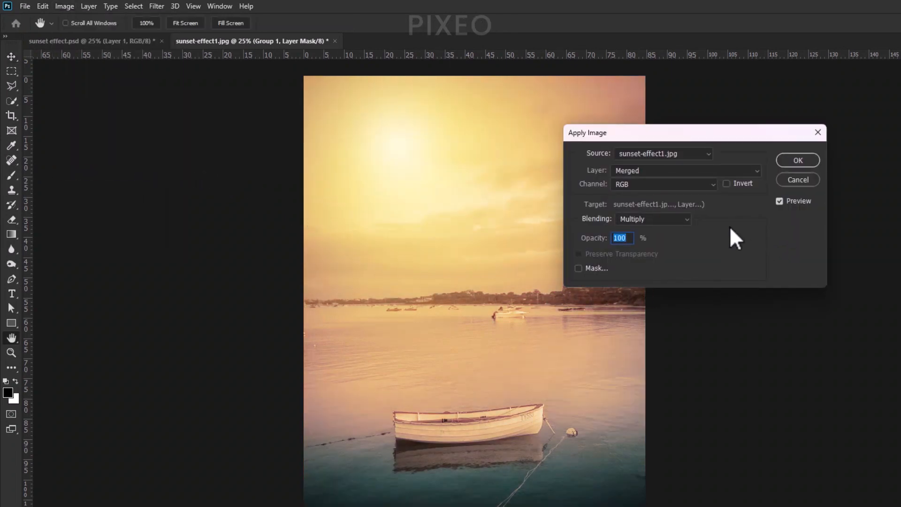
{"action": "left_click_drag", "start_coordinate": [587, 241], "coordinate": [606, 245]}
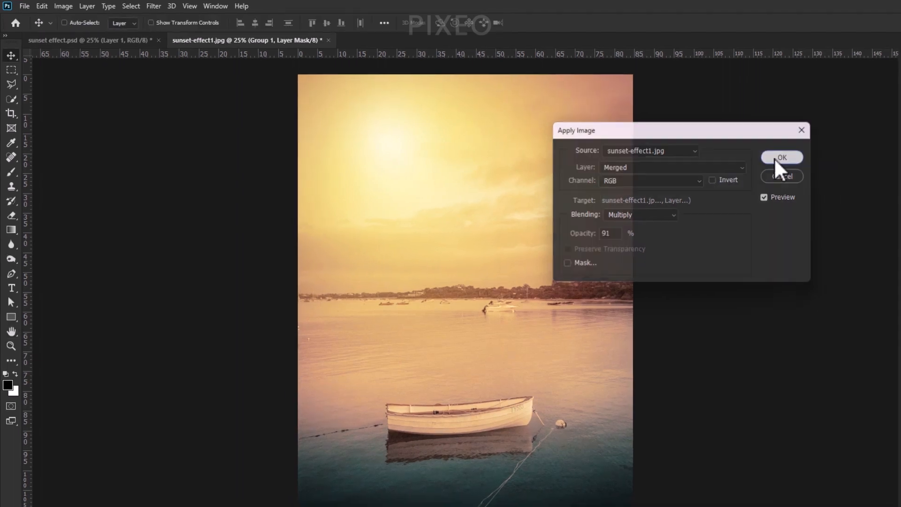
{"action": "left_click", "coordinate": [781, 161]}
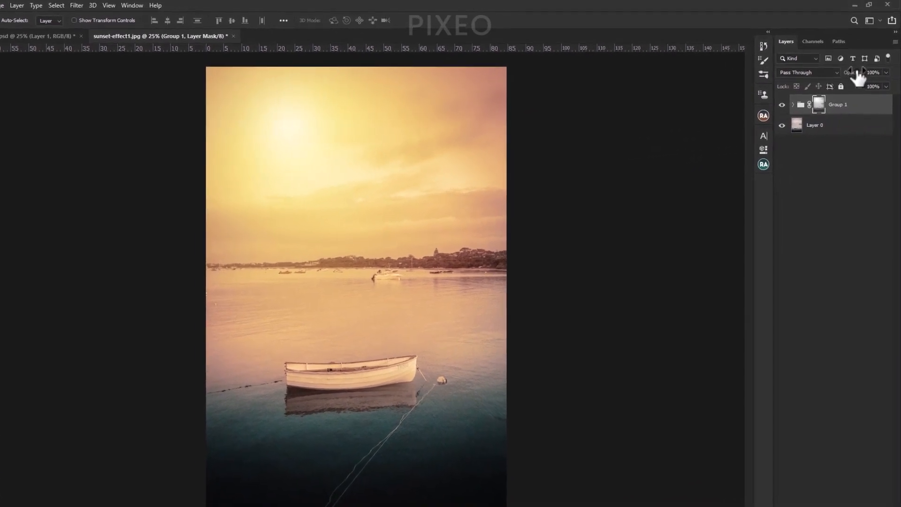
{"action": "left_click_drag", "start_coordinate": [858, 76], "coordinate": [846, 79]}
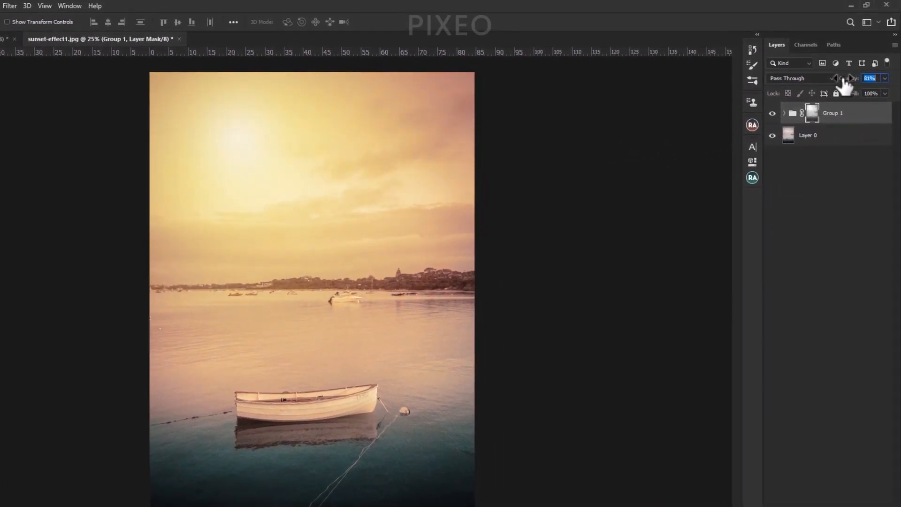
- Duplicate Group 1 and lower the opacity of the copy
{"action": "left_click", "coordinate": [877, 120]}
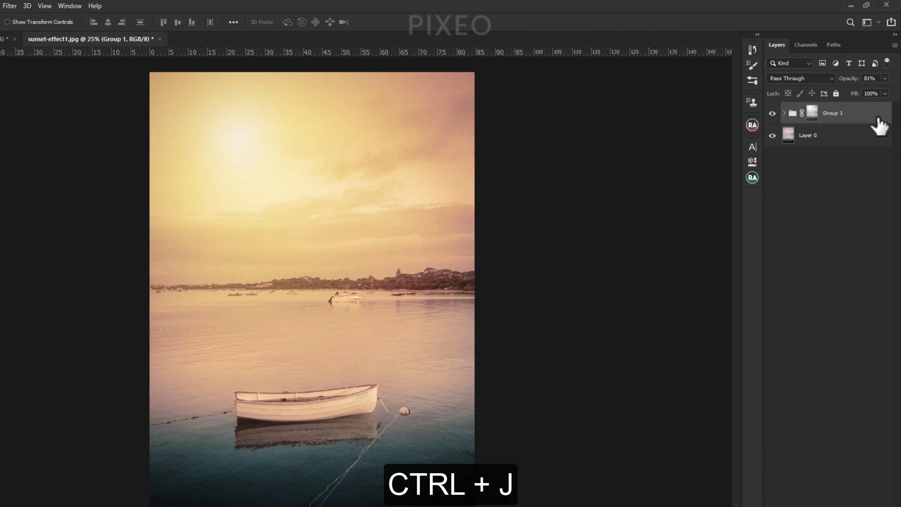
{"action": "key", "text": "ctrl+j"}
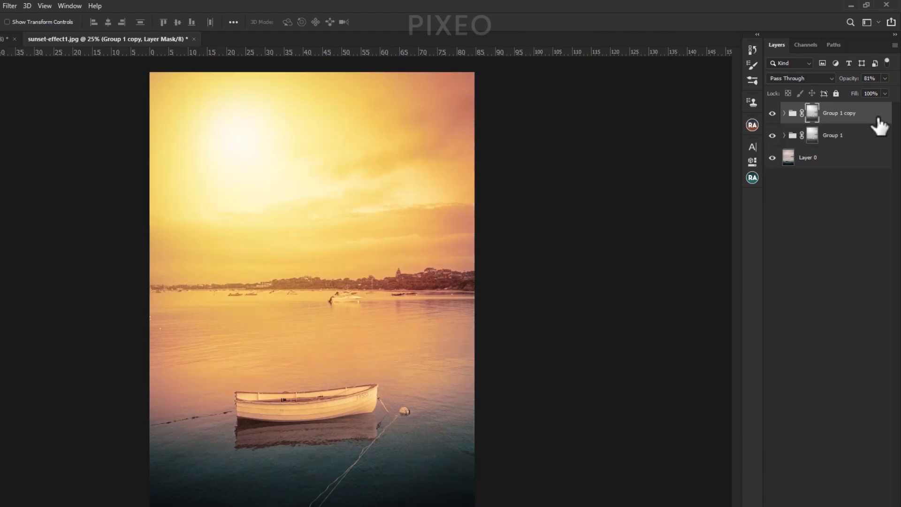
{"action": "left_click_drag", "start_coordinate": [849, 80], "coordinate": [837, 94]}
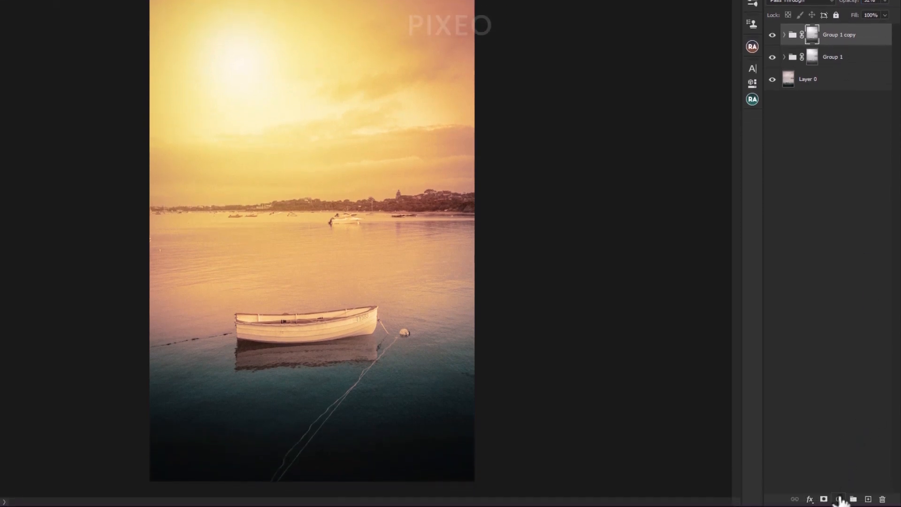
- Add a Curves adjustment layer with shadows lowered at input 70, output 59, midtones slightly raised, and highlights at input 209, output 200
{"action": "left_click", "coordinate": [839, 500]}
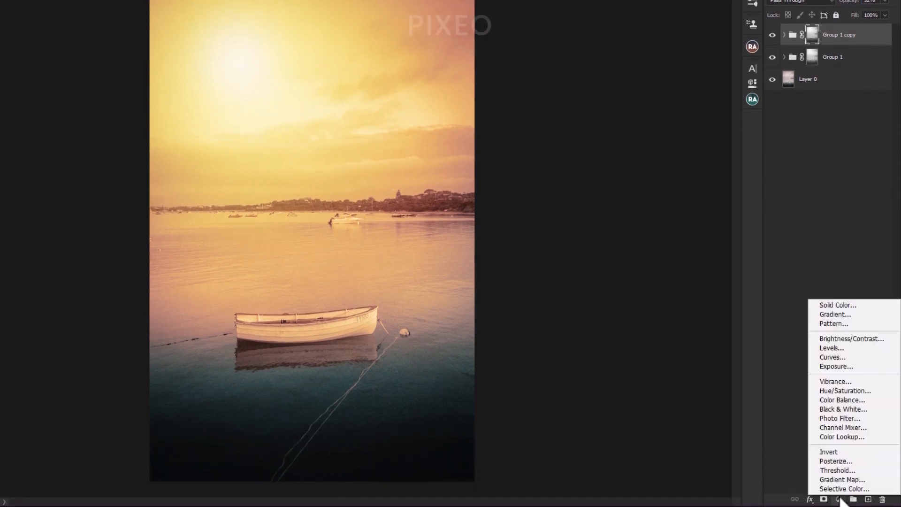
{"action": "left_click", "coordinate": [874, 359]}
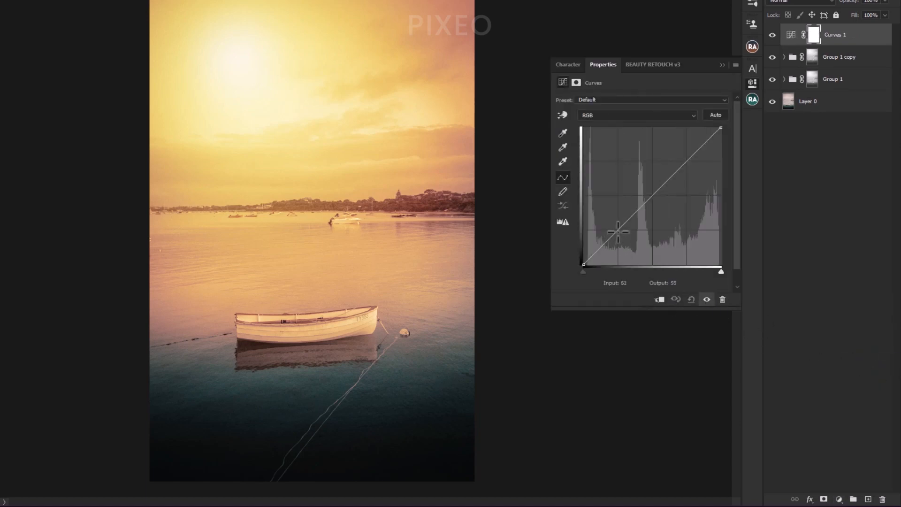
{"action": "left_click_drag", "start_coordinate": [618, 232], "coordinate": [622, 233]}
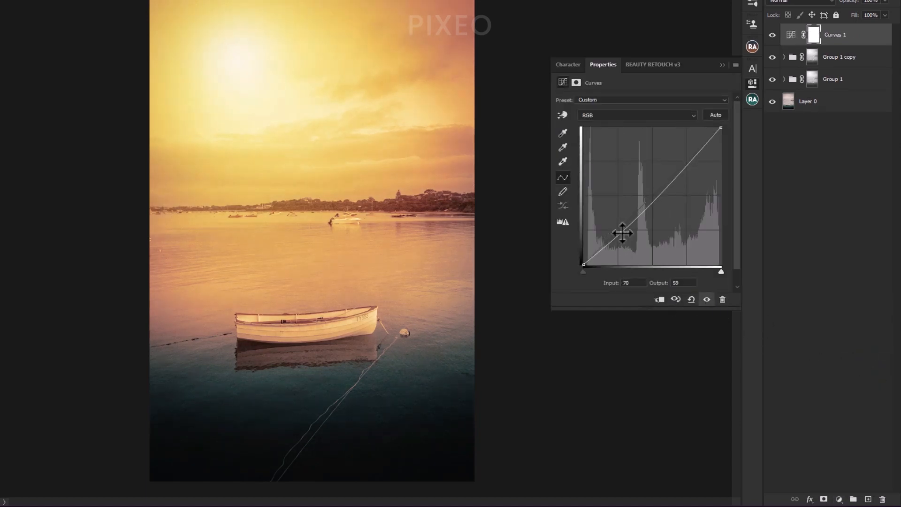
{"action": "left_click_drag", "start_coordinate": [655, 195], "coordinate": [654, 190]}
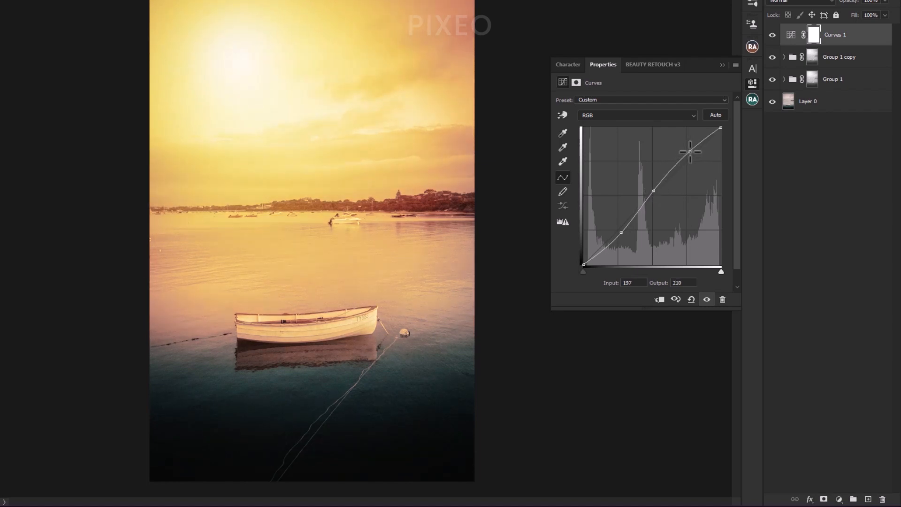
{"action": "left_click_drag", "start_coordinate": [690, 152], "coordinate": [698, 156]}
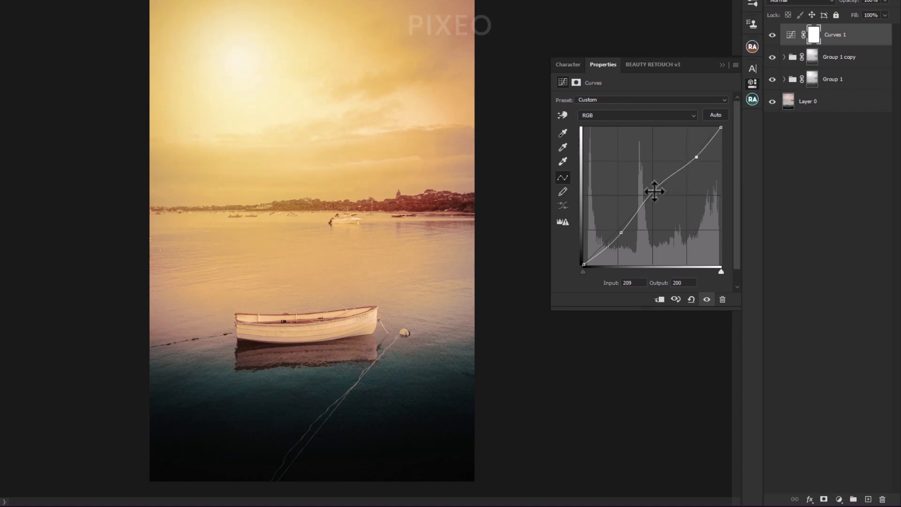
{"action": "left_click_drag", "start_coordinate": [654, 190], "coordinate": [656, 191]}
{"action": "left_click", "coordinate": [722, 64]}
- Add a Levels adjustment layer with input levels 12, 0.87 and 239 and output levels 3 and 244
{"action": "left_click", "coordinate": [840, 500]}
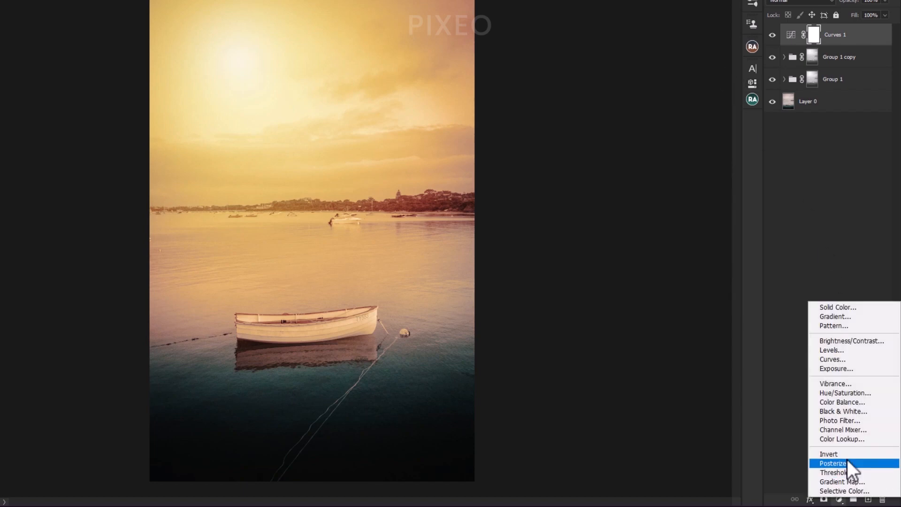
{"action": "left_click", "coordinate": [866, 351]}
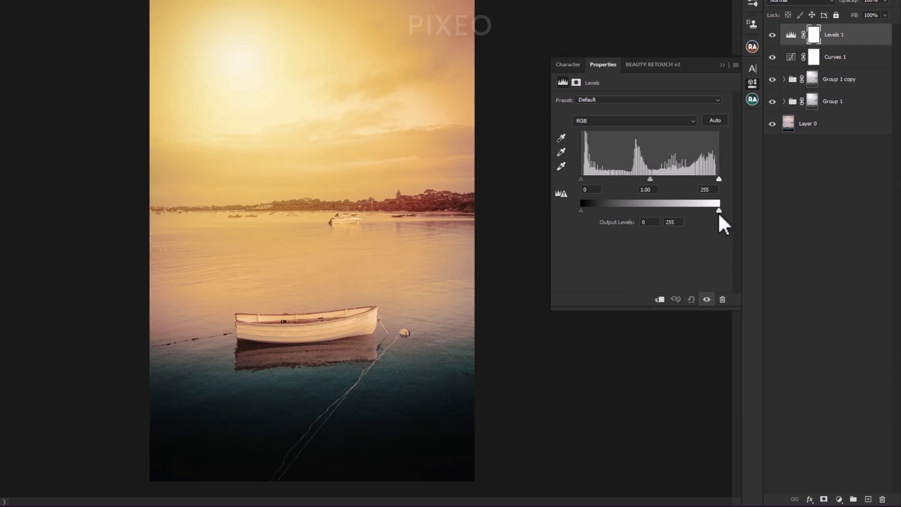
{"action": "left_click_drag", "start_coordinate": [650, 180], "coordinate": [656, 181]}
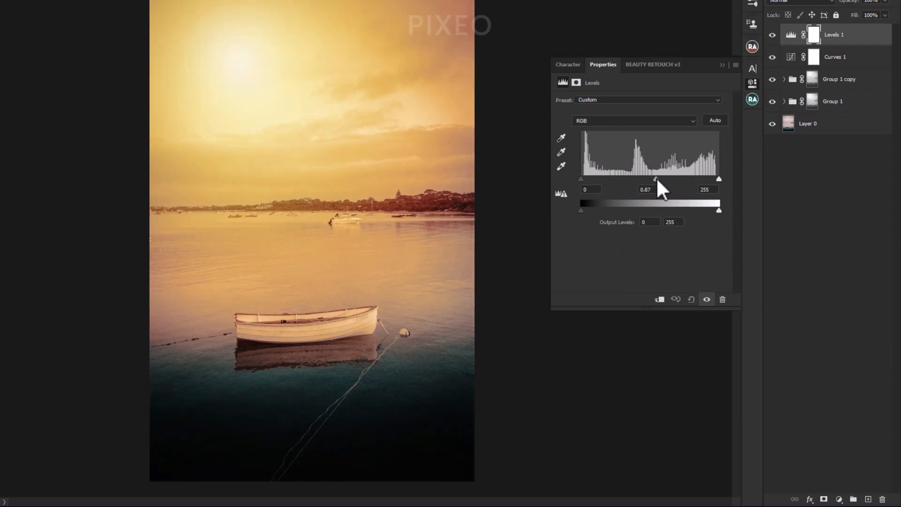
{"action": "left_click_drag", "start_coordinate": [581, 180], "coordinate": [587, 180]}
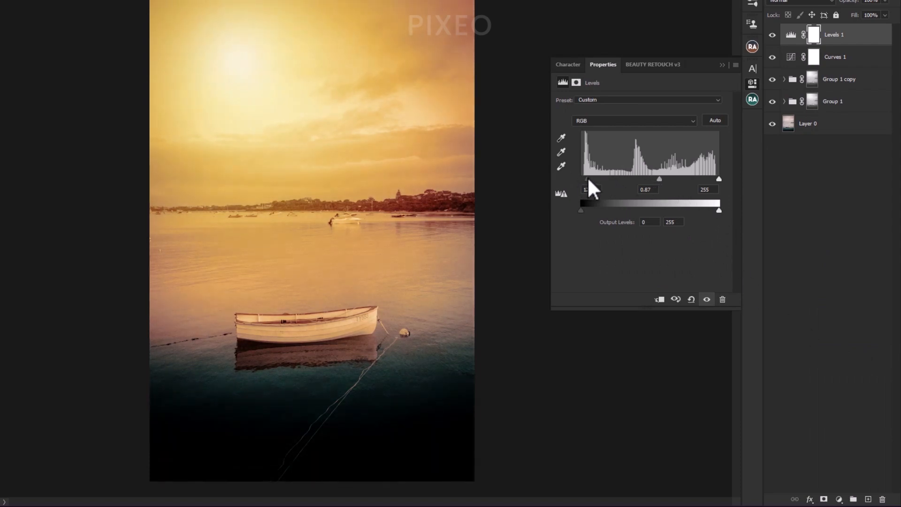
{"action": "left_click_drag", "start_coordinate": [719, 179], "coordinate": [711, 177]}
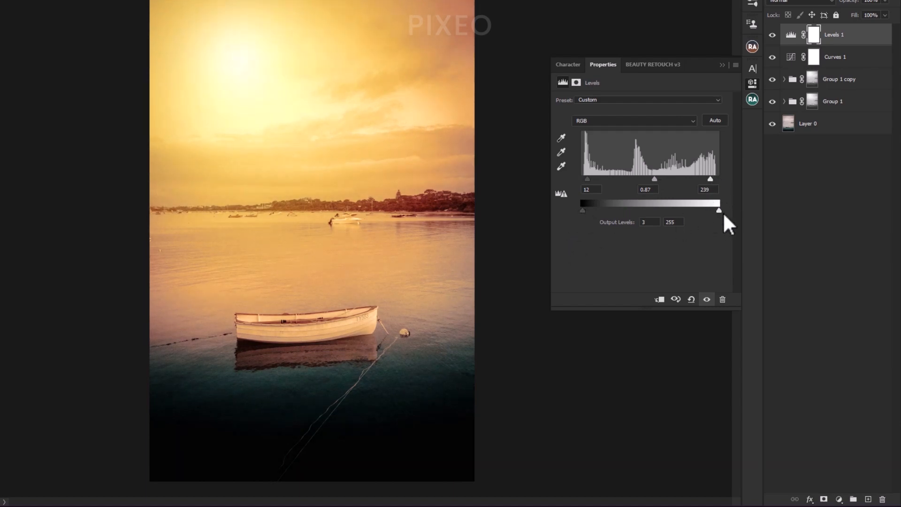
{"action": "left_click_drag", "start_coordinate": [719, 207], "coordinate": [713, 210]}
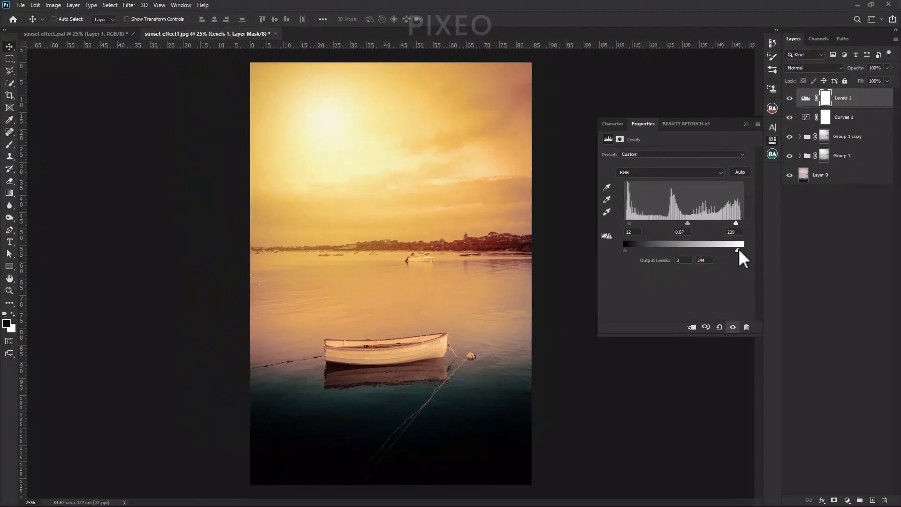
{"action": "left_click", "coordinate": [747, 124]}
- Stamp all visible layers into a new top layer and convert it to a Smart Object
{"action": "key", "text": "ctrl+shift+alt+e"}
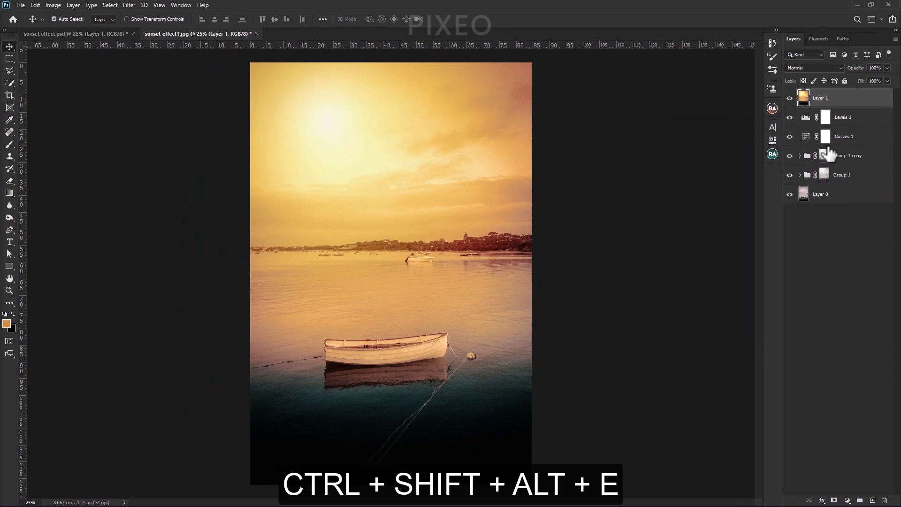
{"action": "right_click", "coordinate": [872, 99]}
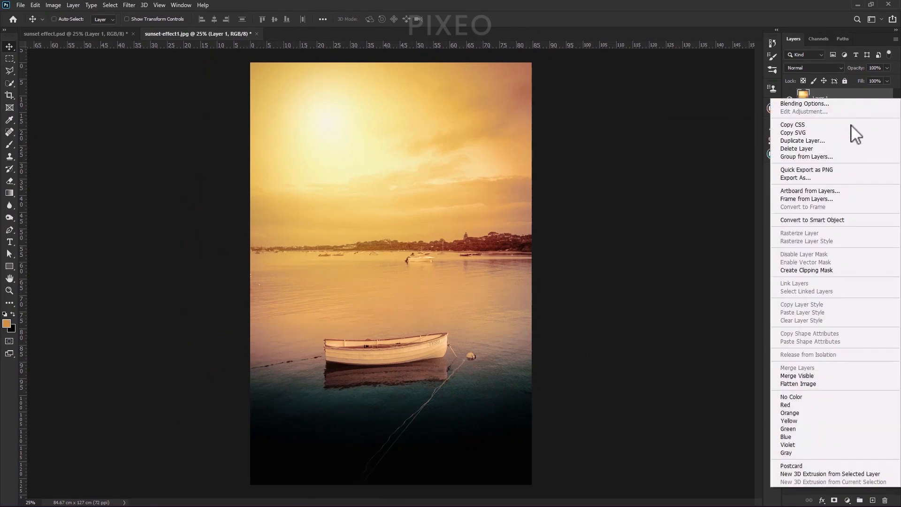
{"action": "left_click", "coordinate": [858, 221]}
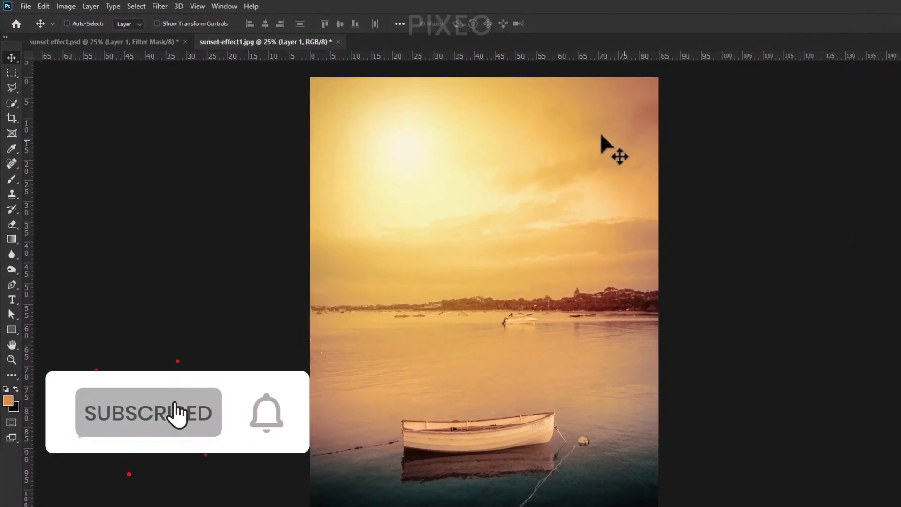
- Start the Camera Raw Filter on Layer 1 and set the Basic temperature to -7 and tint to -5
{"action": "left_click", "coordinate": [161, 6]}
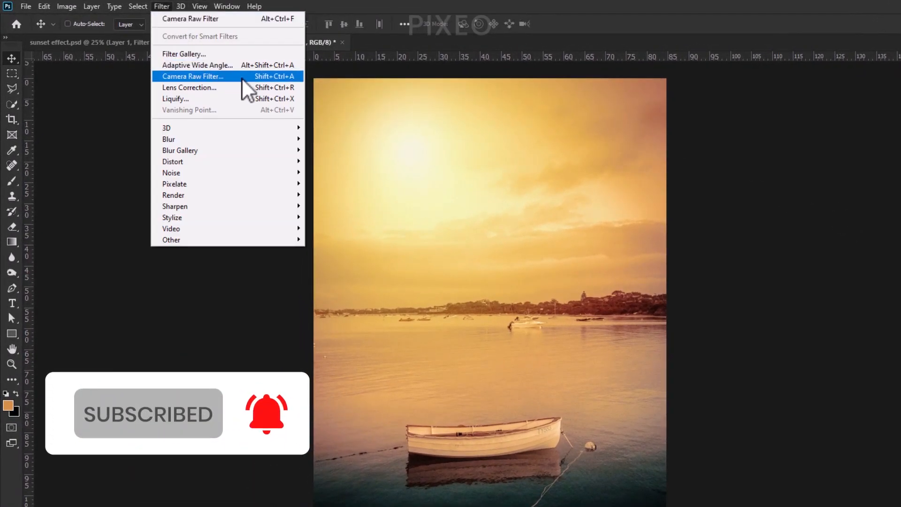
{"action": "left_click", "coordinate": [241, 78]}
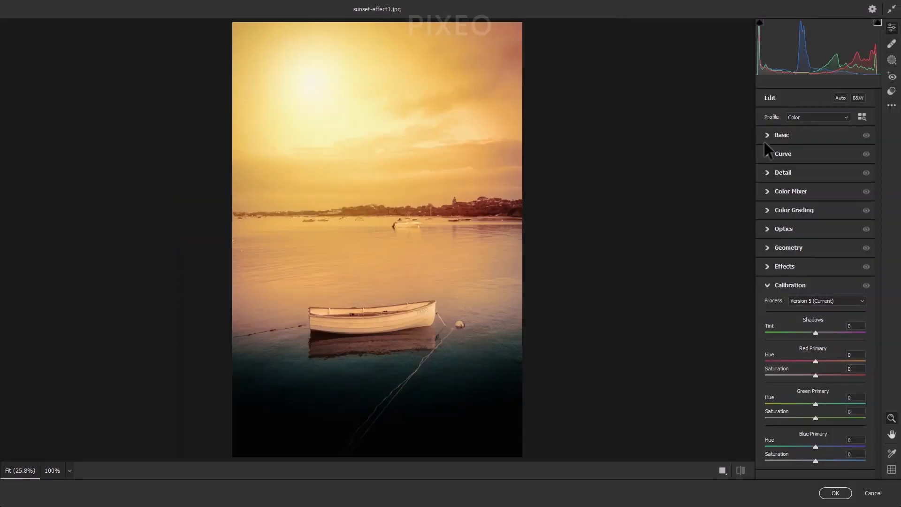
{"action": "left_click", "coordinate": [768, 136]}
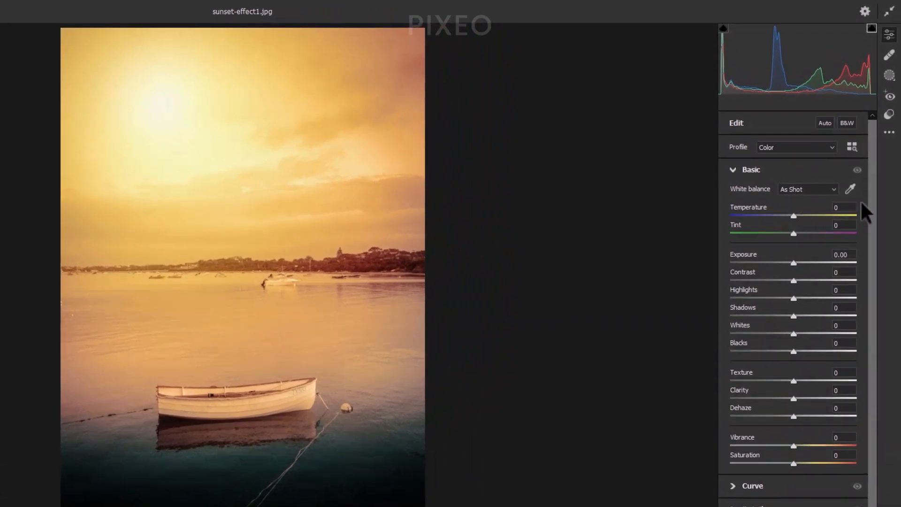
{"action": "left_click_drag", "start_coordinate": [830, 219], "coordinate": [829, 219]}
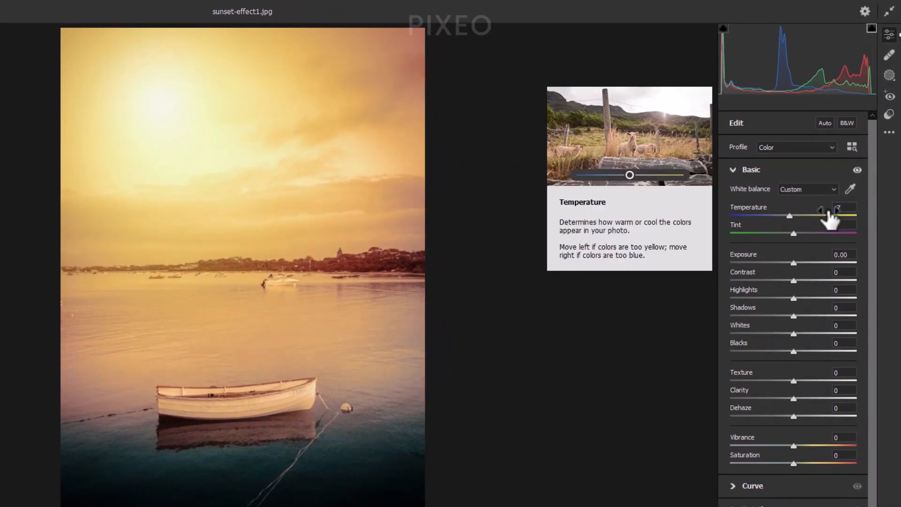
{"action": "left_click", "coordinate": [828, 230]}
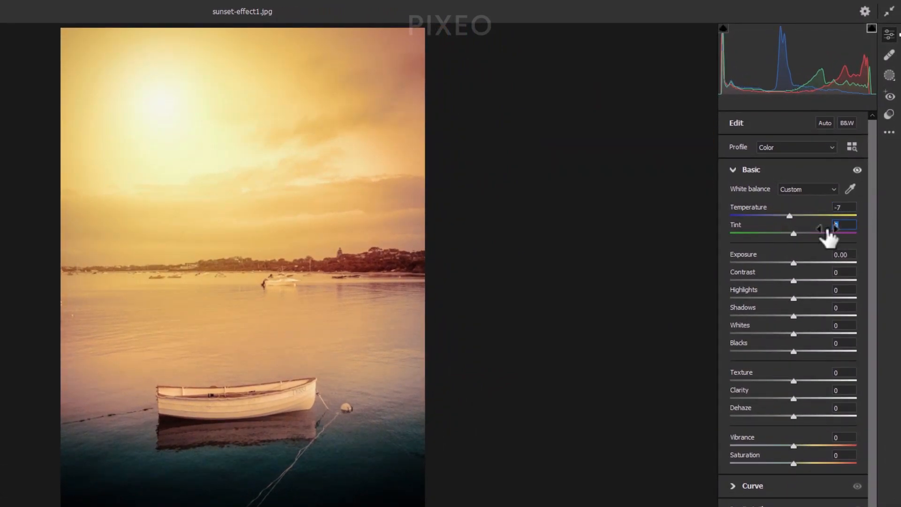
{"action": "left_click_drag", "start_coordinate": [828, 230], "coordinate": [827, 229]}
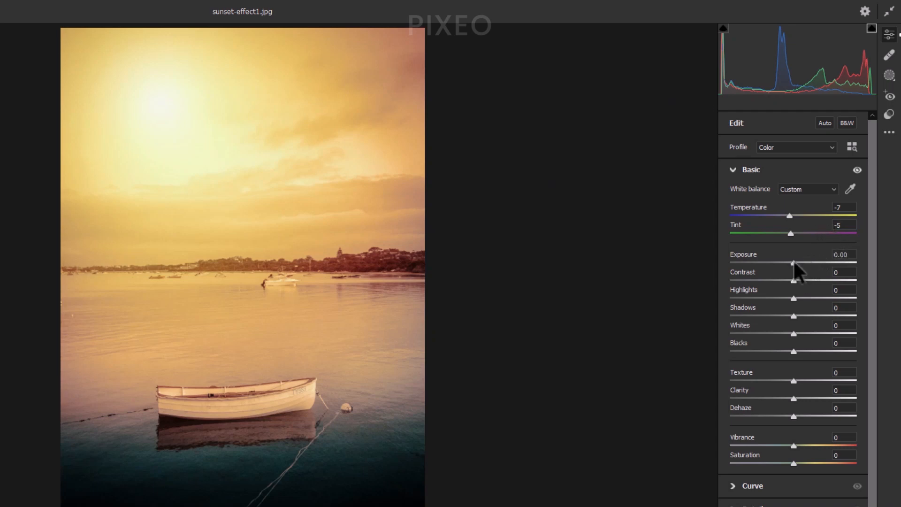
- Set the Camera Raw exposure to -0.15 and the contrast to 3
{"action": "left_click_drag", "start_coordinate": [794, 263], "coordinate": [793, 262]}
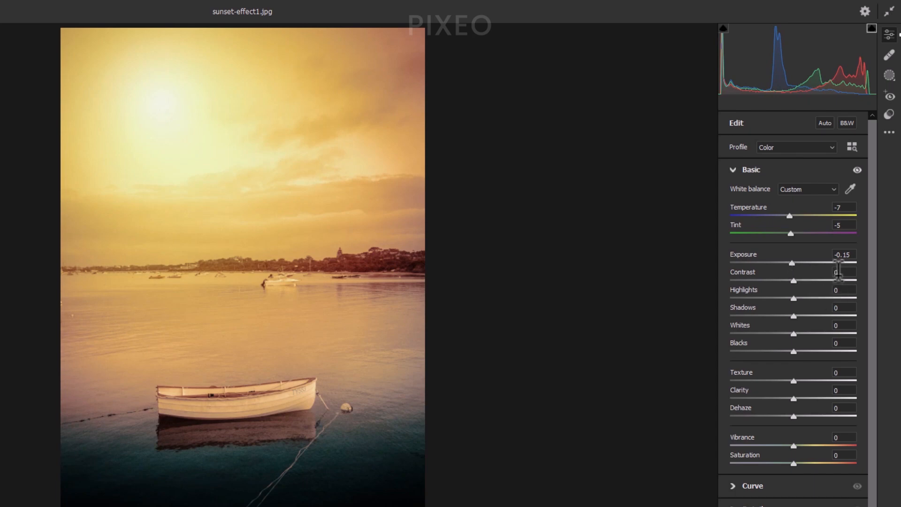
{"action": "left_click", "coordinate": [840, 272]}
{"action": "type", "text": "3"}
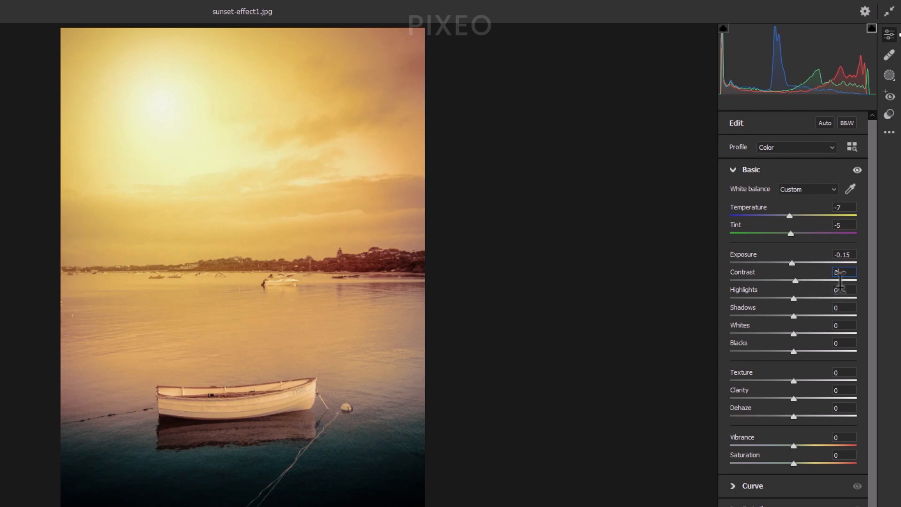
- Set the Basic highlights to 8, shadows to -2, whites to -4 and blacks to 6
{"action": "left_click", "coordinate": [830, 287]}
{"action": "type", "text": "8"}
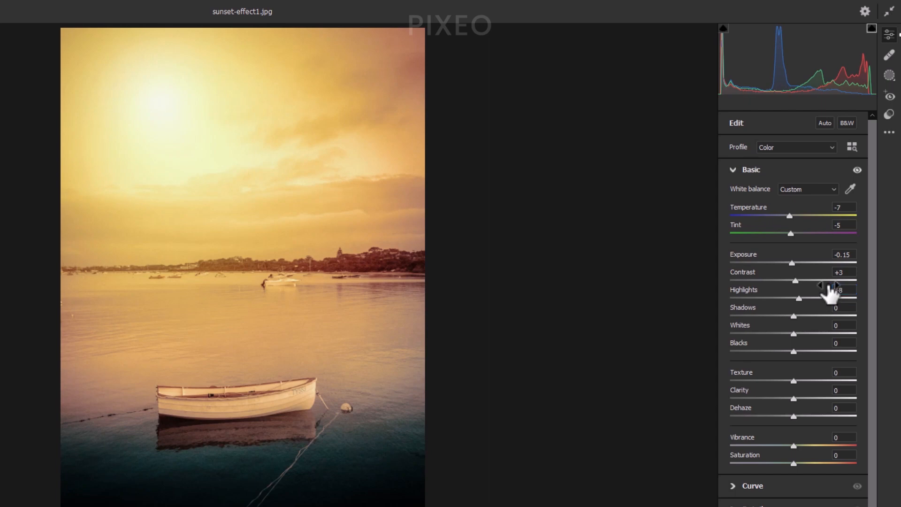
{"action": "left_click", "coordinate": [827, 307]}
{"action": "type", "text": "-"}
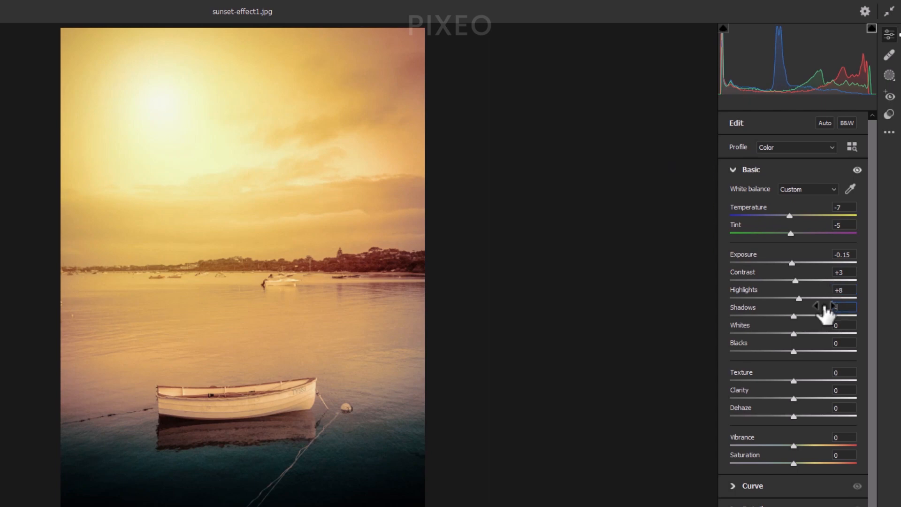
{"action": "type", "text": "2"}
{"action": "left_click", "coordinate": [835, 325]}
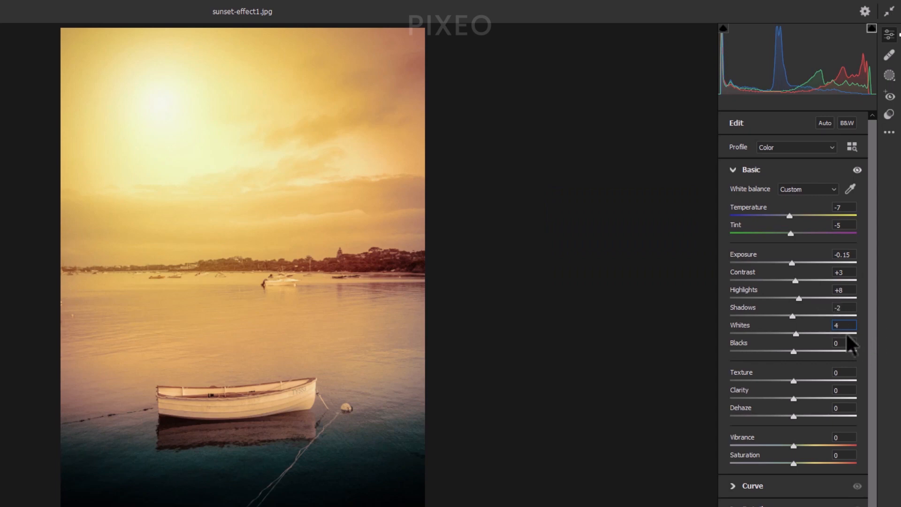
{"action": "type", "text": "4"}
{"action": "left_click_drag", "start_coordinate": [799, 335], "coordinate": [793, 333]}
{"action": "left_click", "coordinate": [843, 342]}
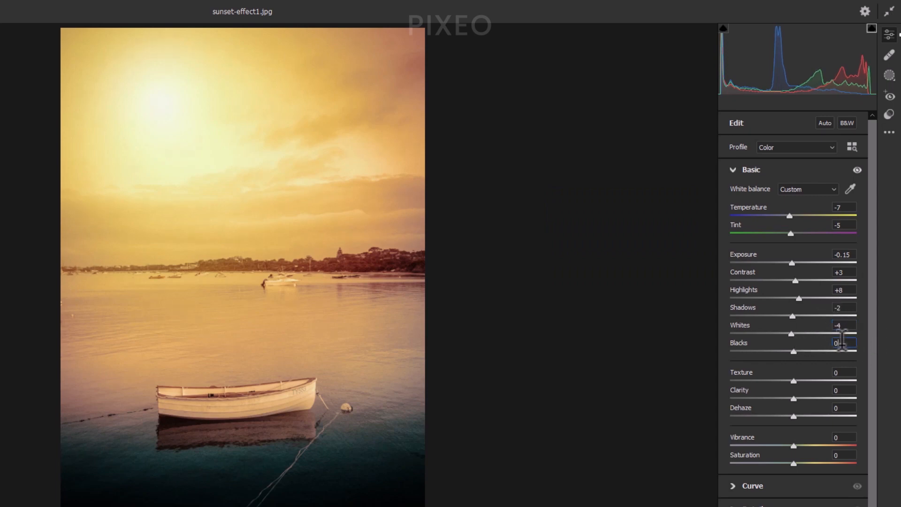
{"action": "type", "text": "6"}
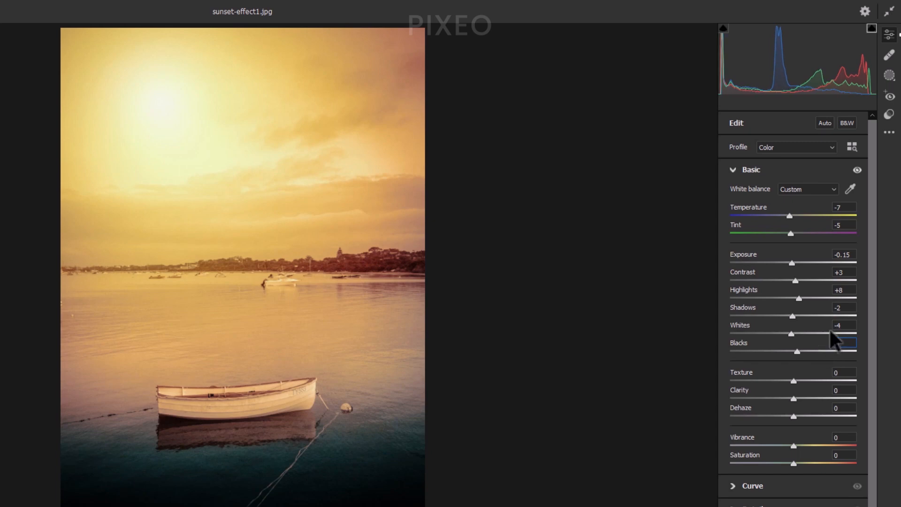
- Set the texture to 6, clarity to 4 and dehaze to 5 in the Basic adjustments
{"action": "key", "text": "Tab"}
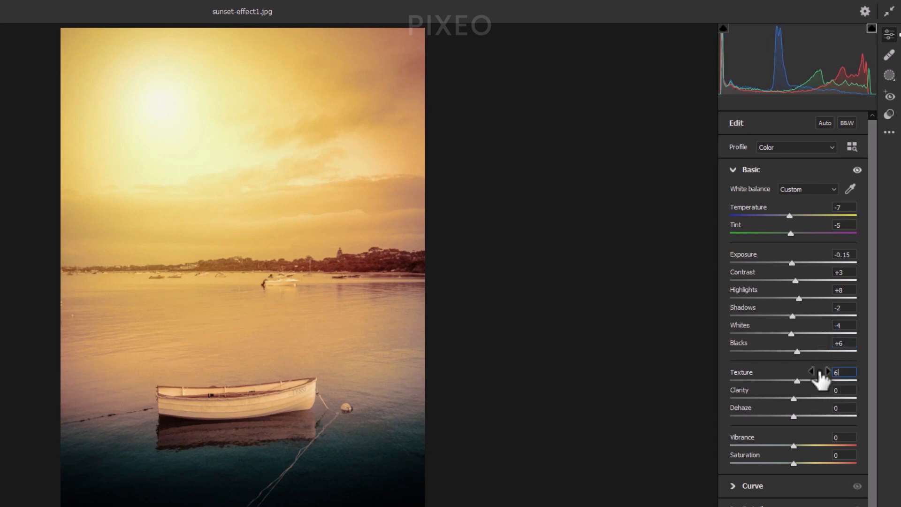
{"action": "key", "text": "Tab"}
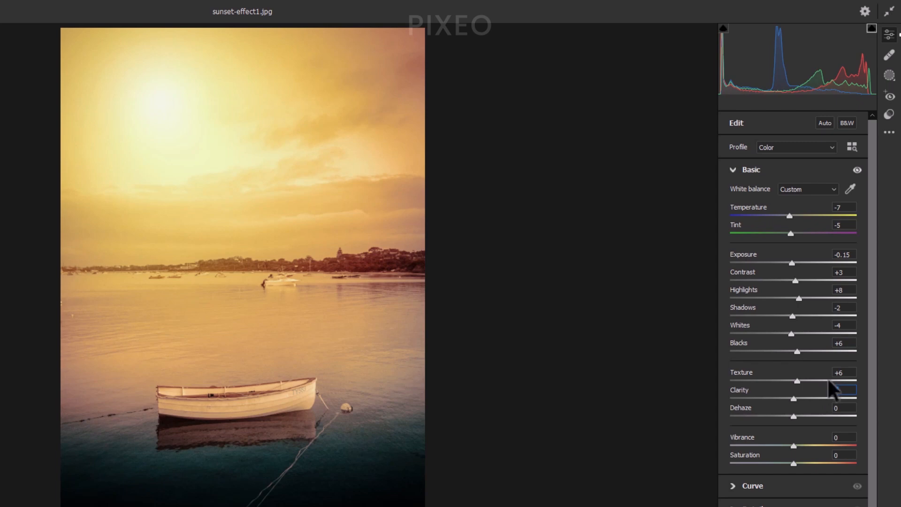
{"action": "type", "text": "4"}
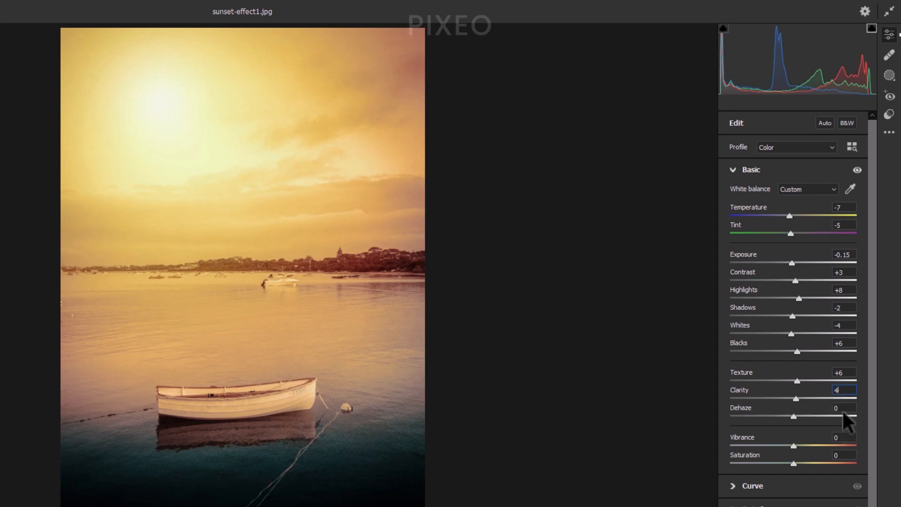
{"action": "key", "text": "Tab"}
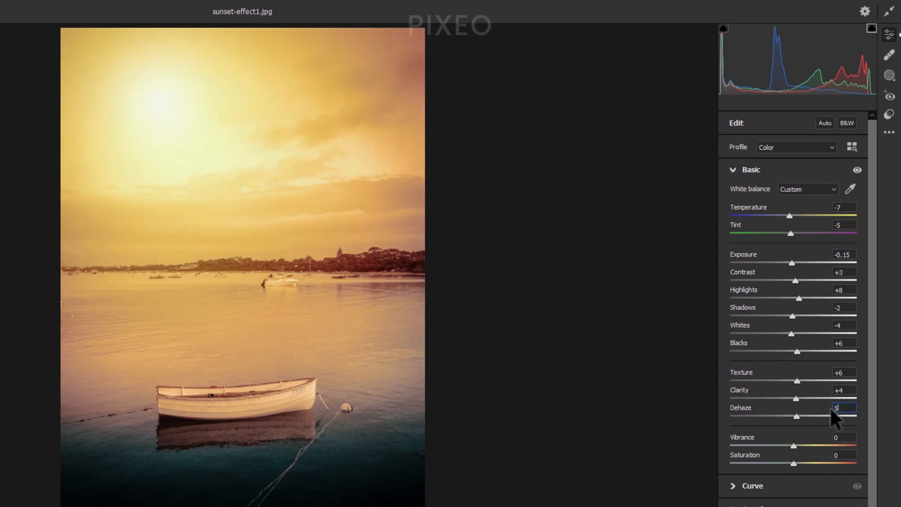
- Set the vibrance to 15 and the saturation to 2, completing the Basic adjustments
{"action": "key", "text": "Tab"}
{"action": "type", "text": "15"}
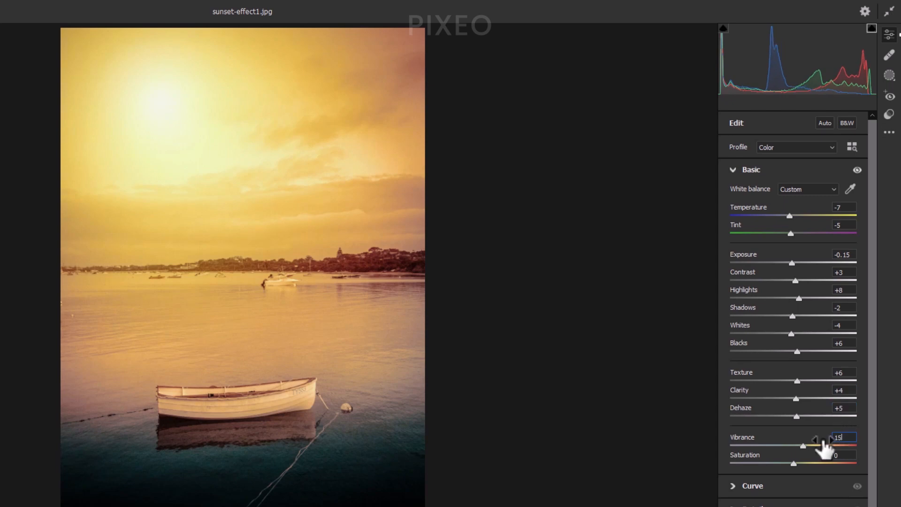
{"action": "key", "text": "Tab"}
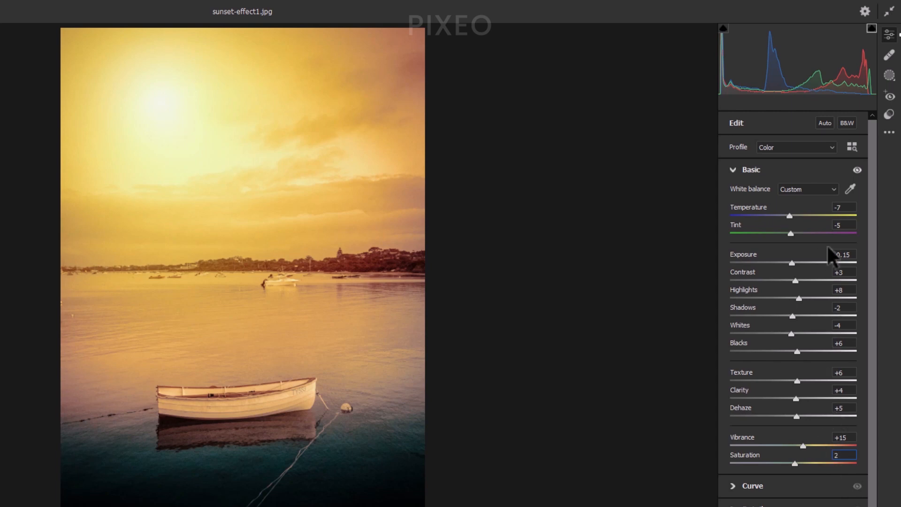
{"action": "left_click", "coordinate": [732, 169]}
- Shape the point curve by lowering the shadows slightly, anchoring the midtones and pulling the highlights down to input 209, output 188
{"action": "left_click", "coordinate": [736, 194]}
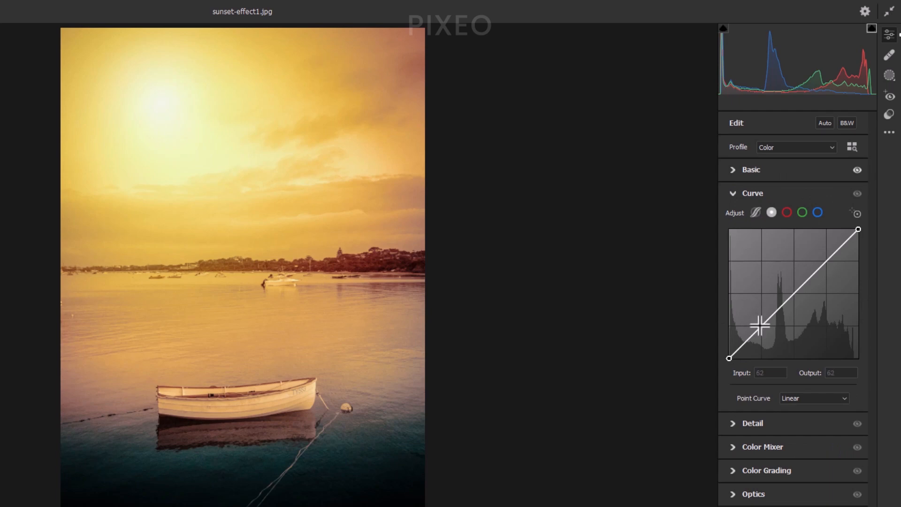
{"action": "left_click_drag", "start_coordinate": [759, 324], "coordinate": [765, 328]}
{"action": "left_click", "coordinate": [797, 294]}
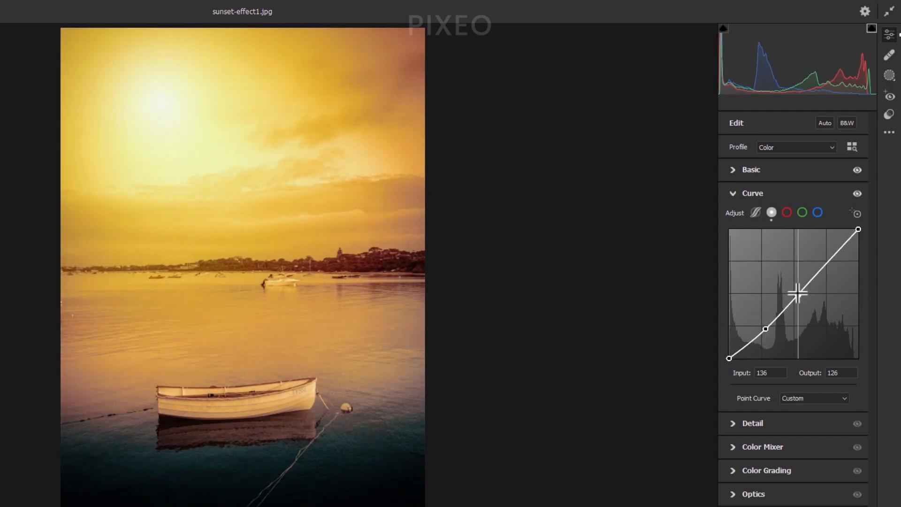
{"action": "left_click_drag", "start_coordinate": [830, 259], "coordinate": [834, 264]}
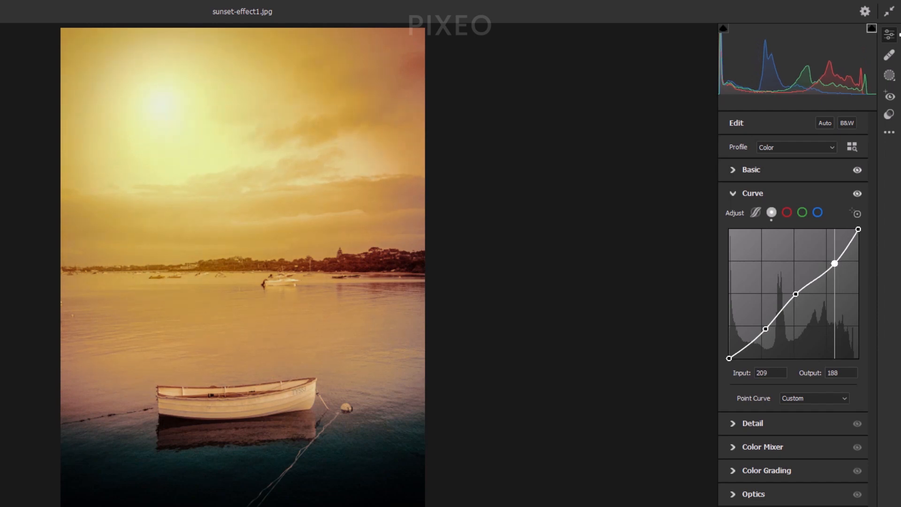
{"action": "left_click", "coordinate": [738, 192]}
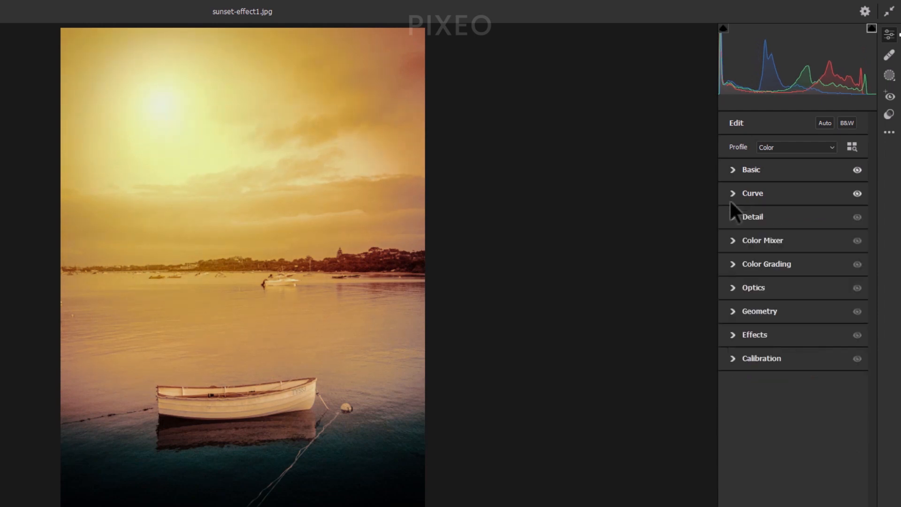
- Set the Detail sharpening to about 17 and add a small amount of noise reduction
{"action": "left_click", "coordinate": [735, 217]}
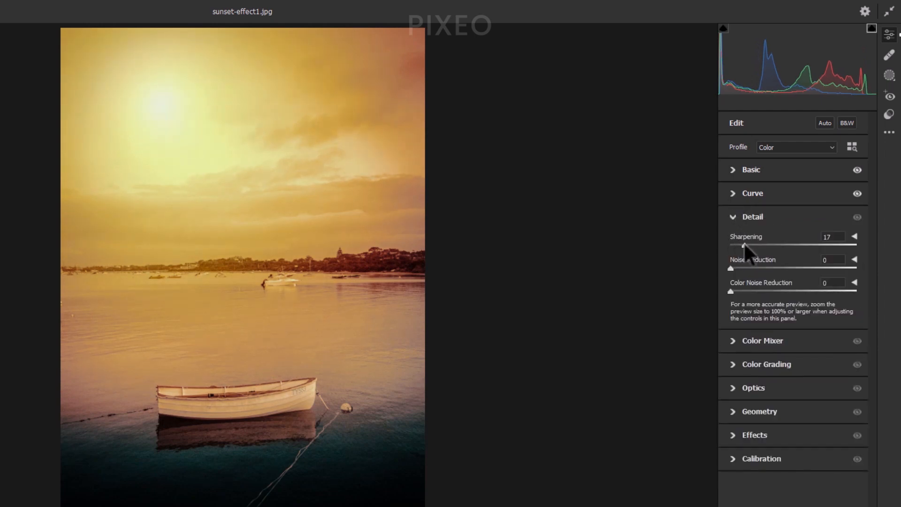
{"action": "left_click_drag", "start_coordinate": [731, 268], "coordinate": [746, 291]}
{"action": "left_click", "coordinate": [734, 219]}
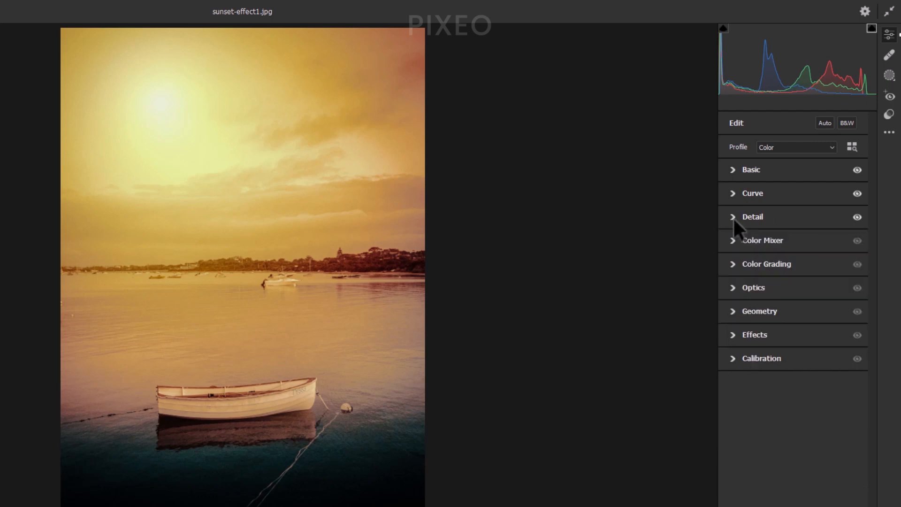
- Adjust the reds in the Color Mixer to hue 11, saturation -13 and luminance -70
{"action": "left_click", "coordinate": [733, 240]}
{"action": "left_click", "coordinate": [734, 278]}
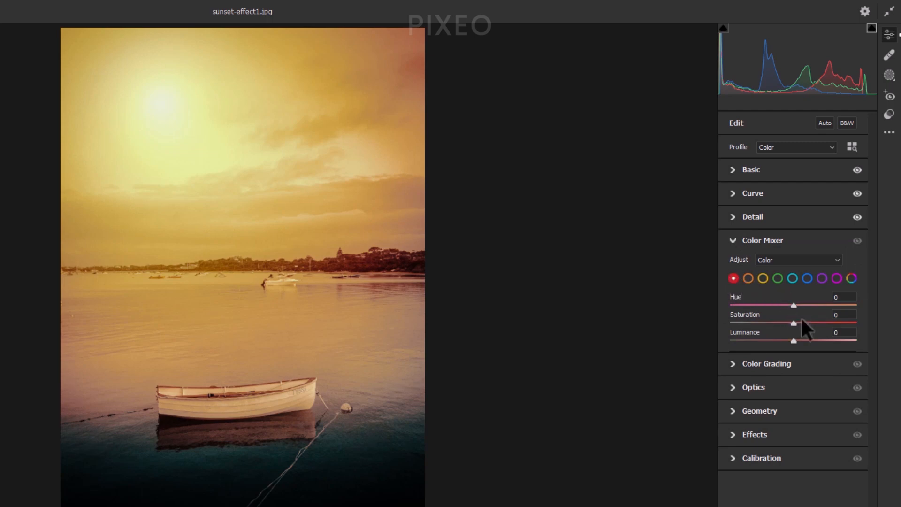
{"action": "left_click", "coordinate": [838, 297]}
{"action": "key", "text": "Tab"}
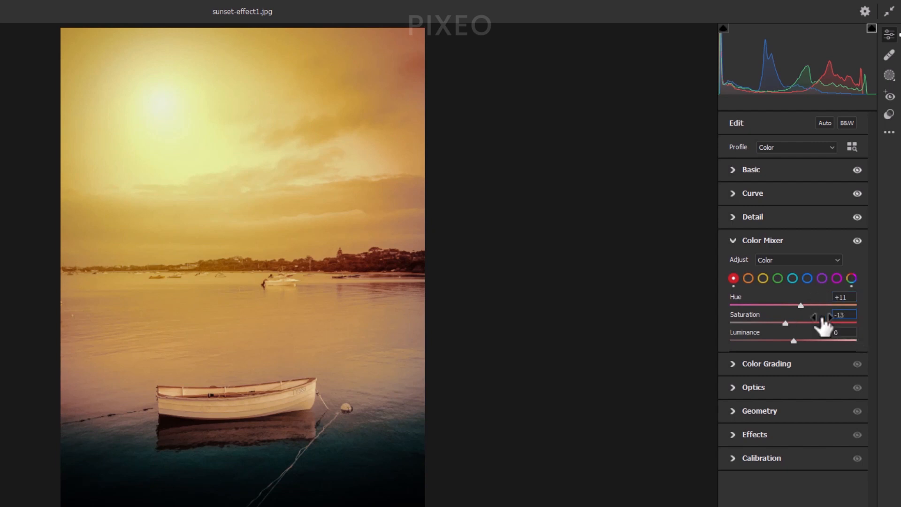
{"action": "key", "text": "Tab"}
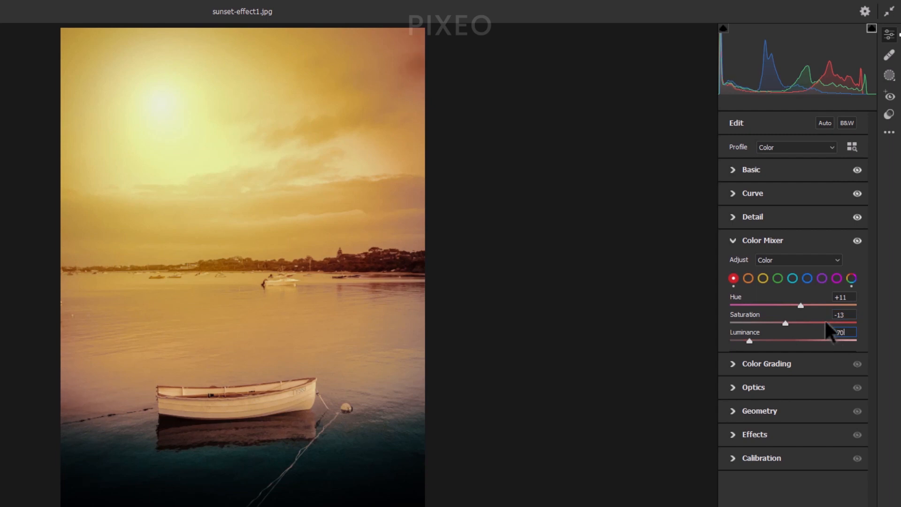
{"action": "type", "text": "-70"}
- Adjust the oranges in the Color Mixer to hue 7, saturation -58 and luminance -13
{"action": "left_click", "coordinate": [748, 278]}
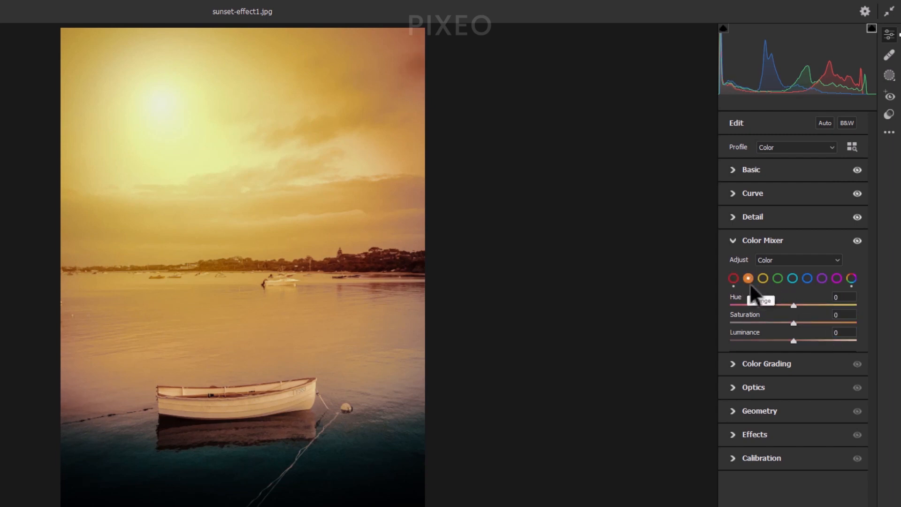
{"action": "left_click", "coordinate": [840, 297]}
{"action": "type", "text": "7"}
{"action": "left_click", "coordinate": [840, 314]}
{"action": "type", "text": "-58"}
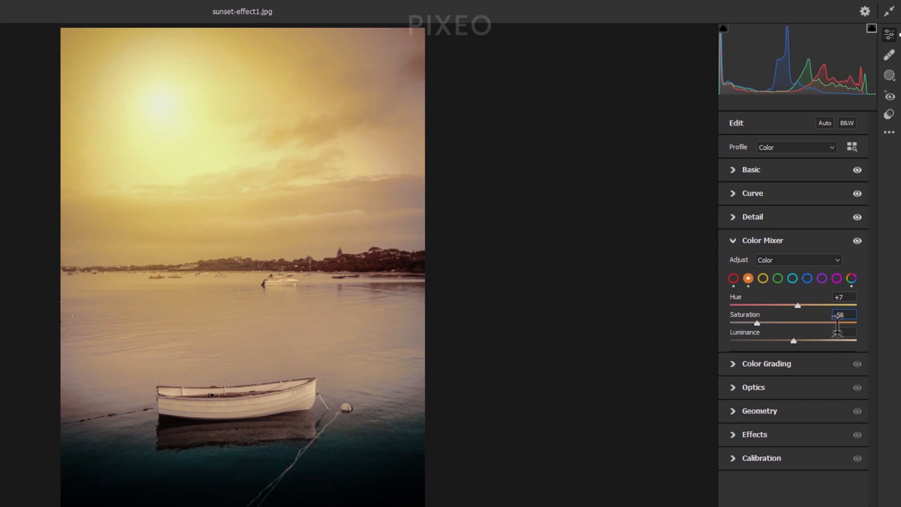
{"action": "key", "text": "Tab"}
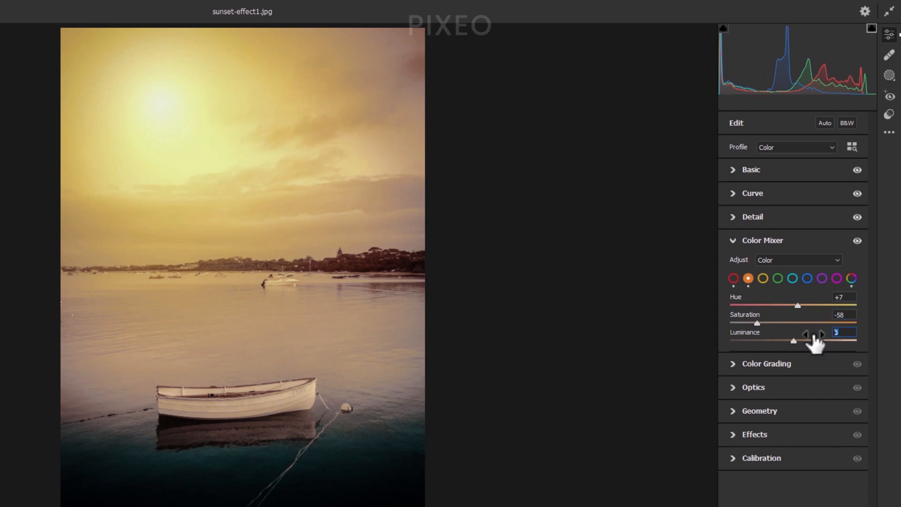
{"action": "type", "text": "-1"}
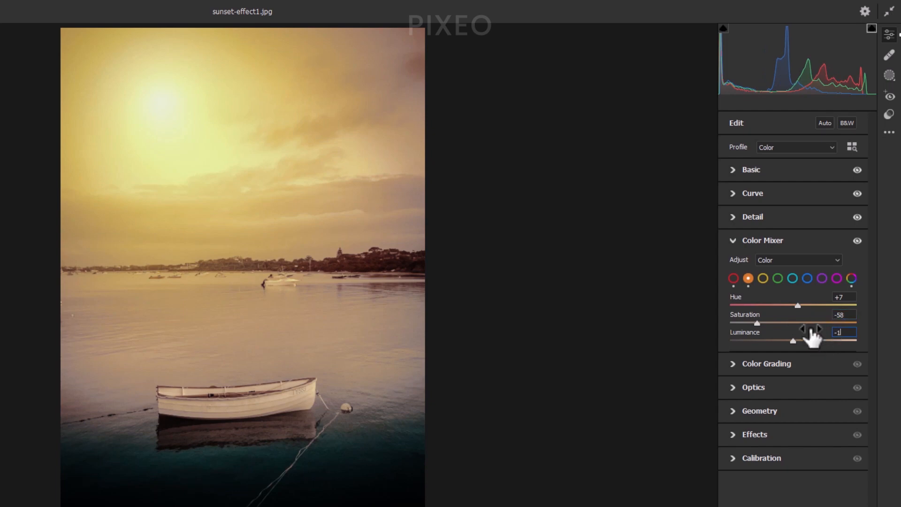
{"action": "type", "text": "3"}
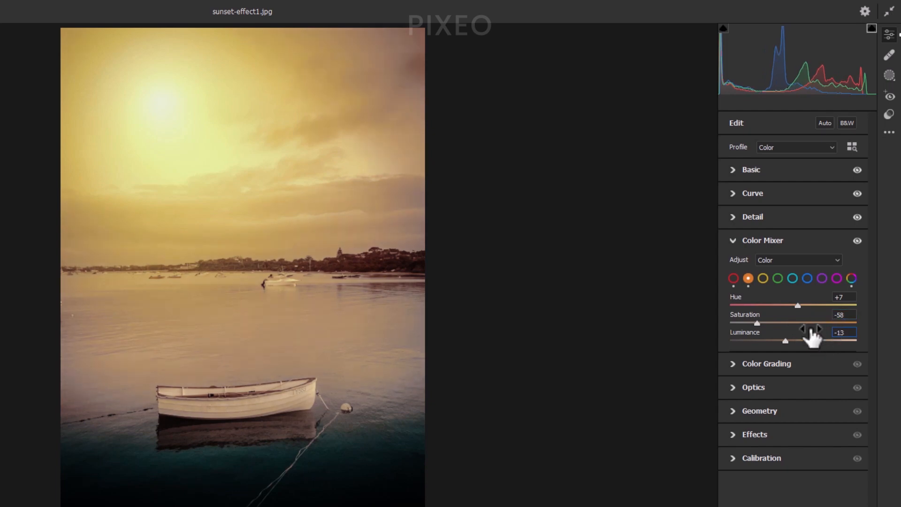
- Adjust the yellows in the Color Mixer to hue -15, saturation 9 and luminance 2
{"action": "left_click", "coordinate": [764, 278]}
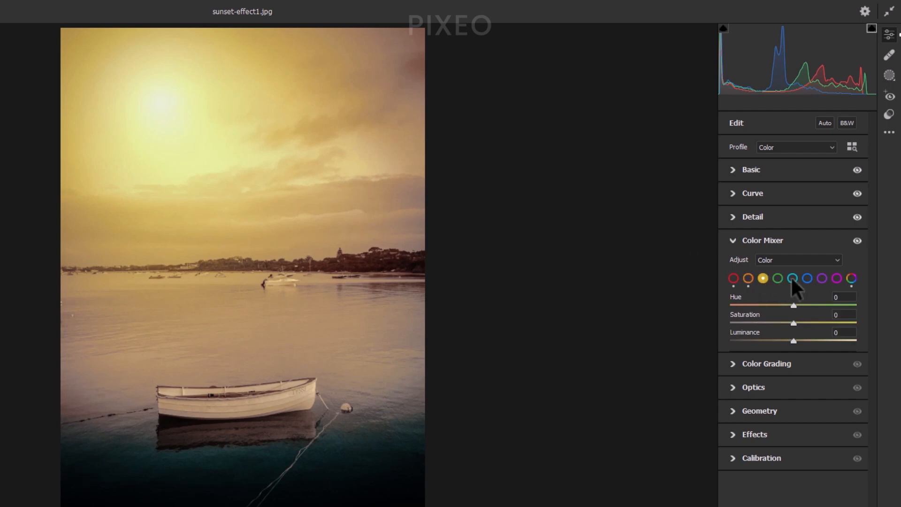
{"action": "left_click", "coordinate": [841, 296]}
{"action": "type", "text": "-15"}
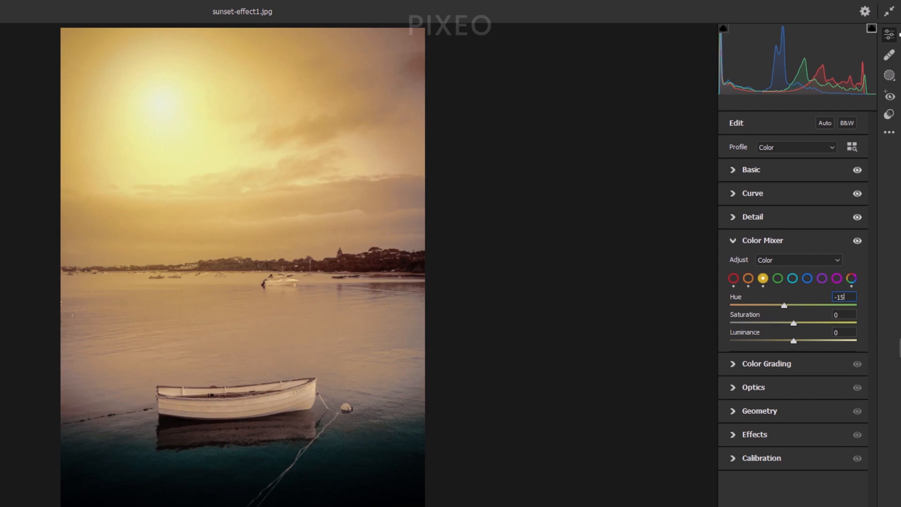
{"action": "key", "text": "Tab"}
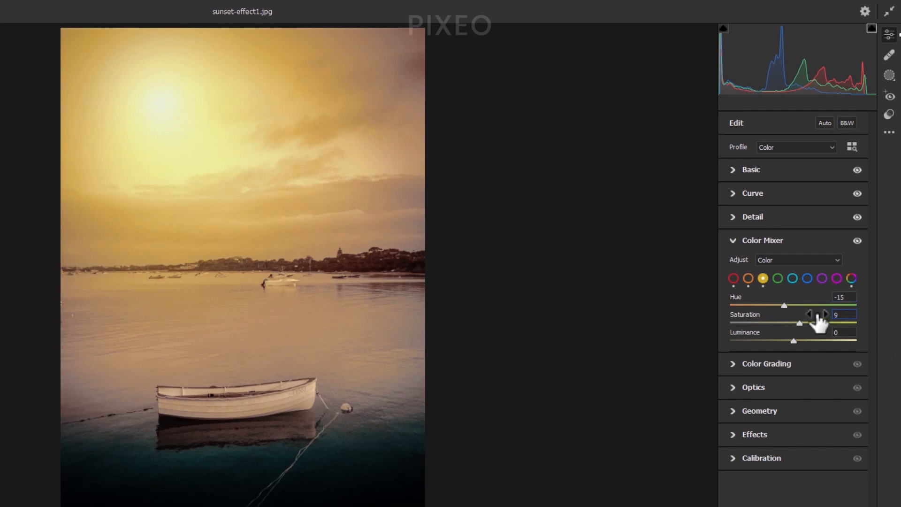
{"action": "key", "text": "Tab"}
{"action": "type", "text": "2"}
{"action": "left_click", "coordinate": [735, 241]}
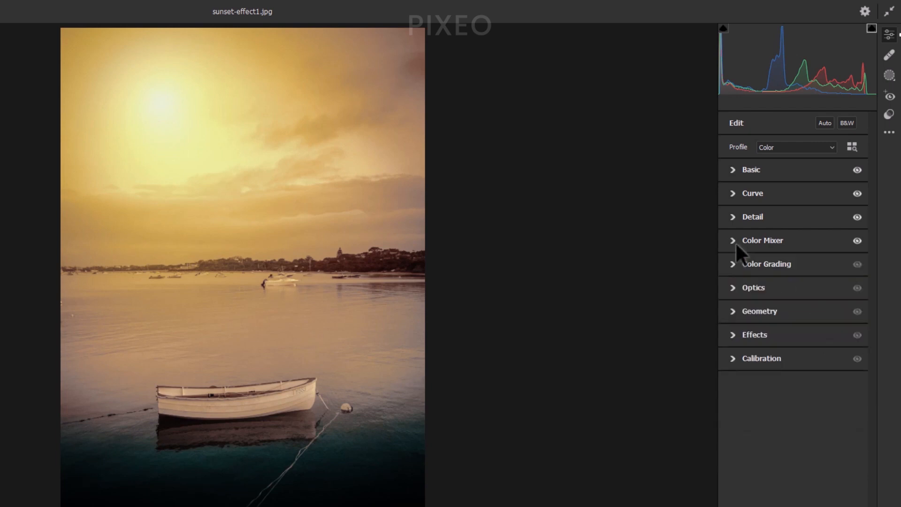
- Set the Color Grading luminance to -24 for midtones, 9 for shadows and 18 for highlights
{"action": "left_click", "coordinate": [734, 262]}
{"action": "left_click_drag", "start_coordinate": [795, 385], "coordinate": [787, 381]}
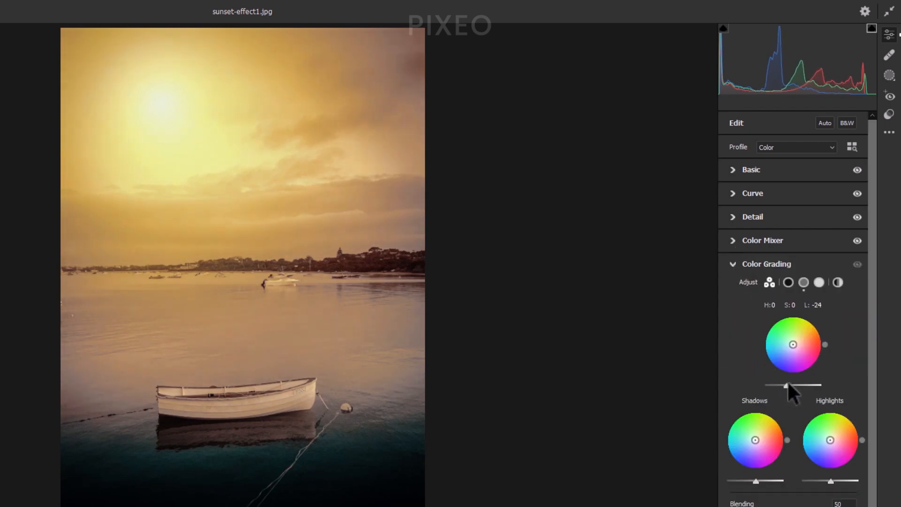
{"action": "left_click_drag", "start_coordinate": [755, 481], "coordinate": [758, 482]}
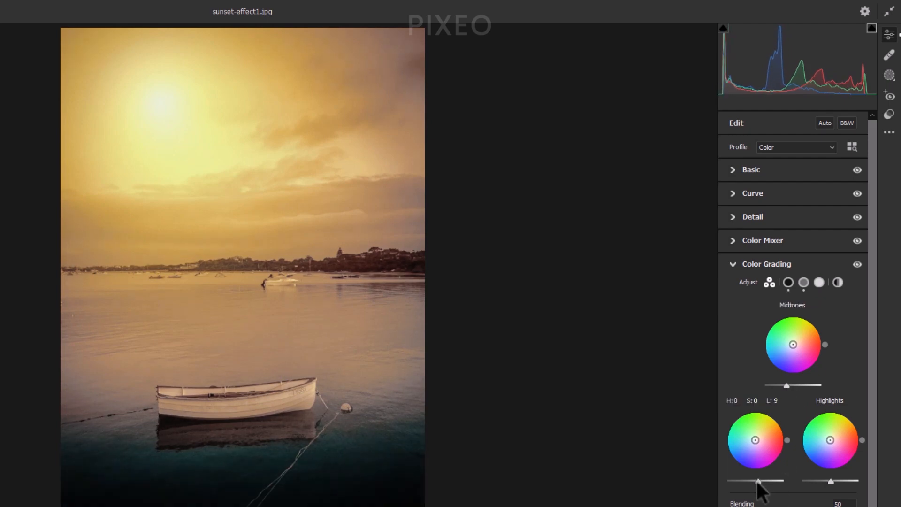
{"action": "left_click_drag", "start_coordinate": [831, 481], "coordinate": [836, 481]}
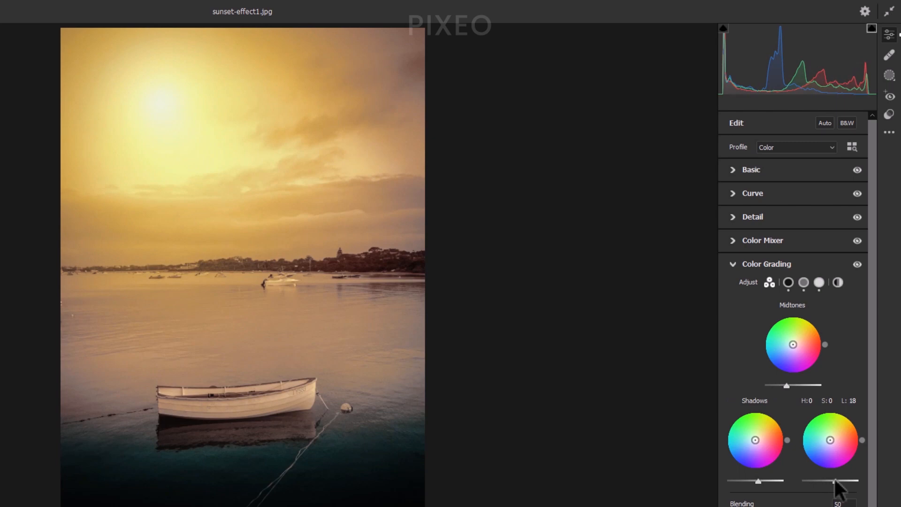
{"action": "left_click", "coordinate": [731, 264]}
- Add grain of 5 and a very slight negative vignette in the Effects settings
{"action": "left_click", "coordinate": [736, 336]}
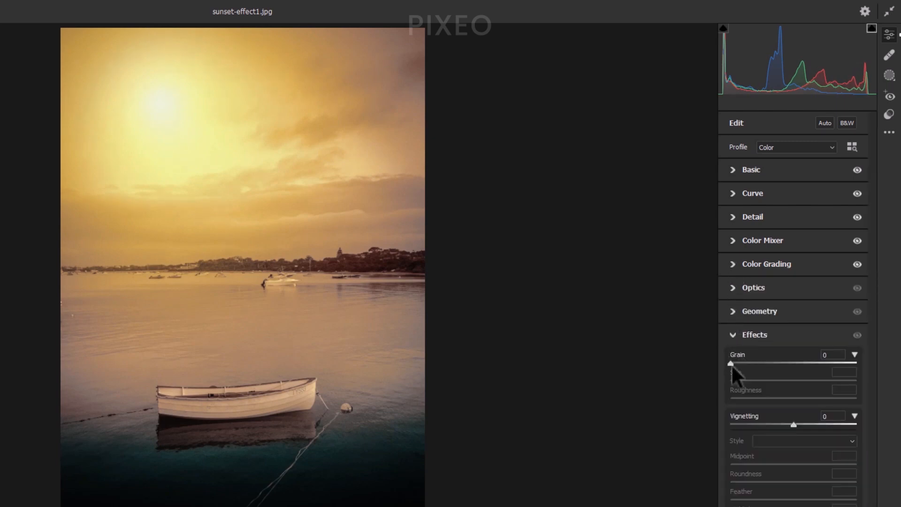
{"action": "left_click_drag", "start_coordinate": [731, 362], "coordinate": [737, 364]}
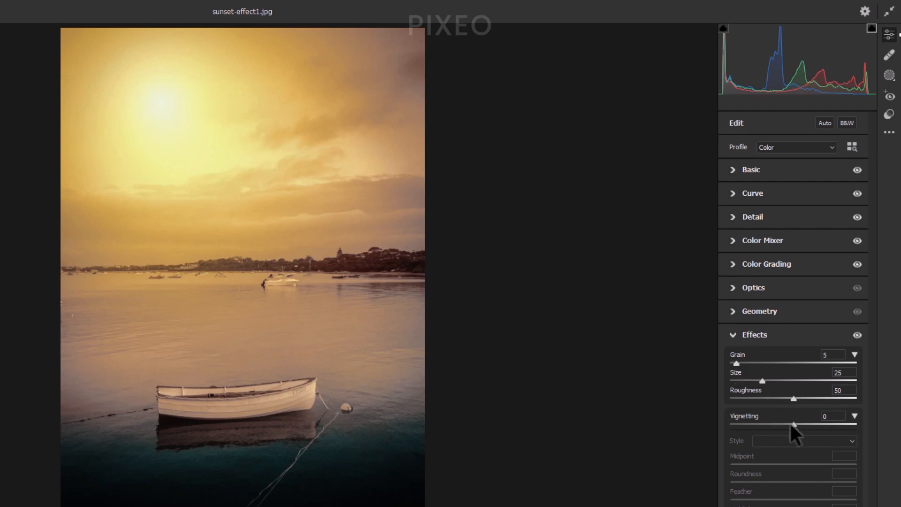
{"action": "left_click_drag", "start_coordinate": [794, 424], "coordinate": [792, 425]}
{"action": "left_click", "coordinate": [735, 336]}
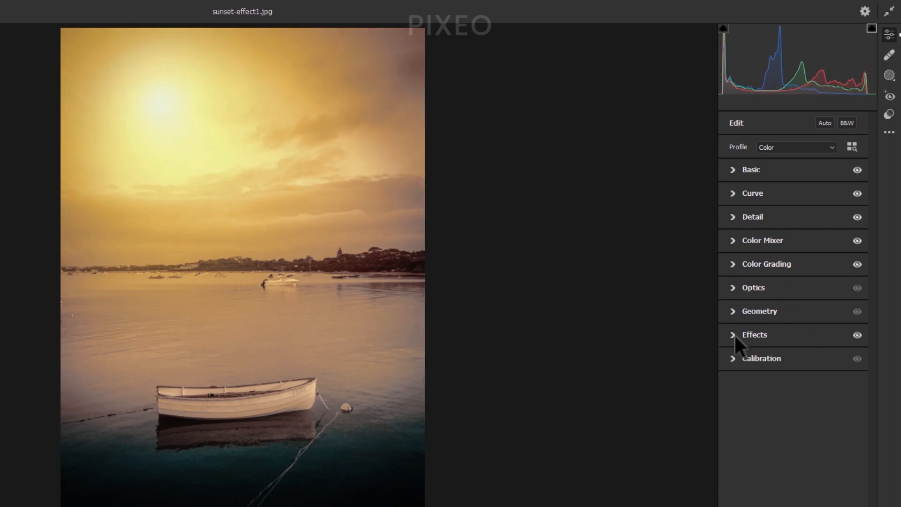
- Set the Calibration hue and saturation to -7 and -4 for red primary, -7 and -3 for green primary, -4 and +9 for blue primary
{"action": "left_click", "coordinate": [734, 358]}
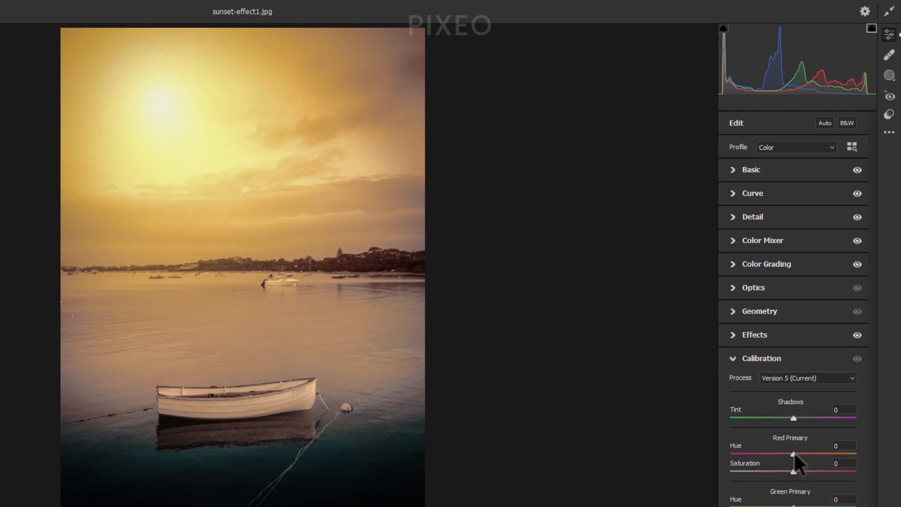
{"action": "left_click_drag", "start_coordinate": [793, 455], "coordinate": [801, 472]}
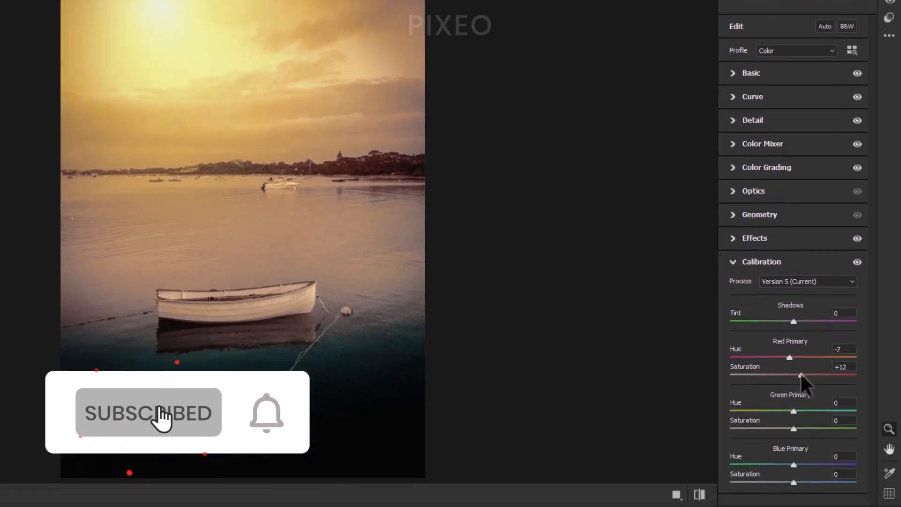
{"action": "left_click_drag", "start_coordinate": [801, 373], "coordinate": [793, 372]}
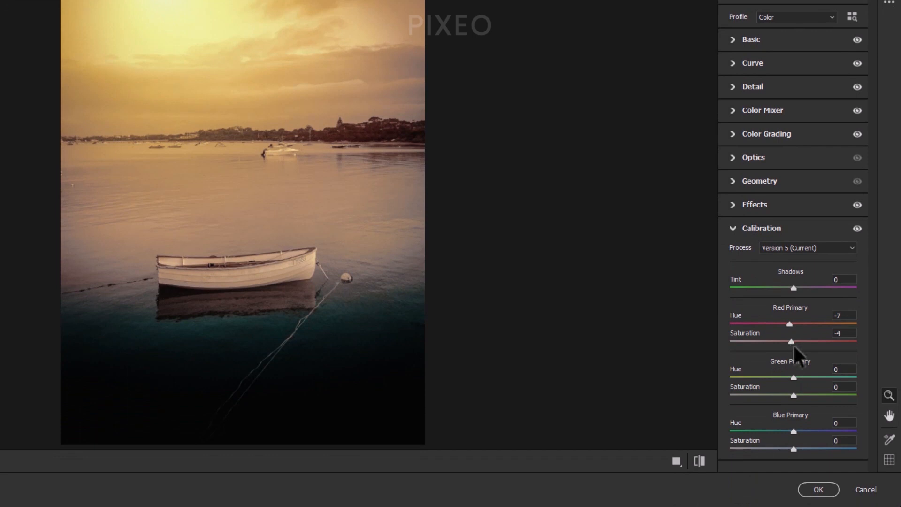
{"action": "left_click_drag", "start_coordinate": [794, 377], "coordinate": [792, 395]}
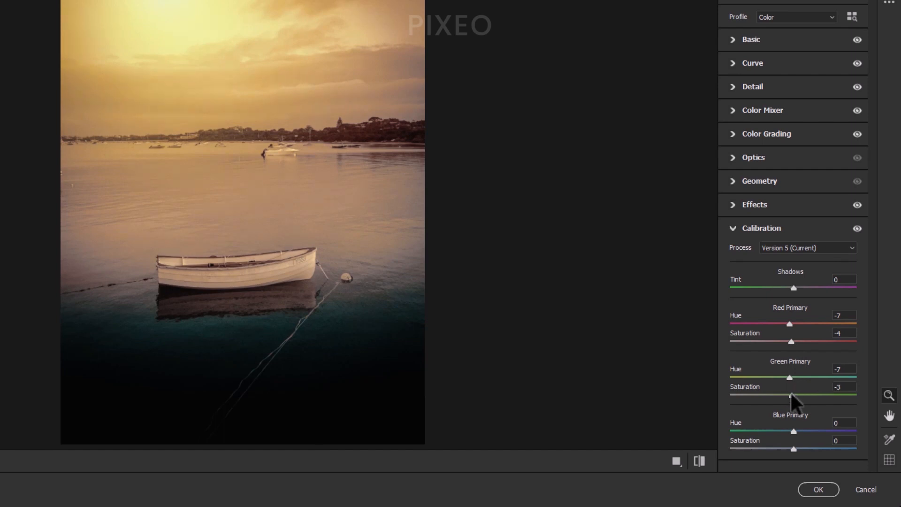
{"action": "left_click_drag", "start_coordinate": [794, 431], "coordinate": [801, 450]}
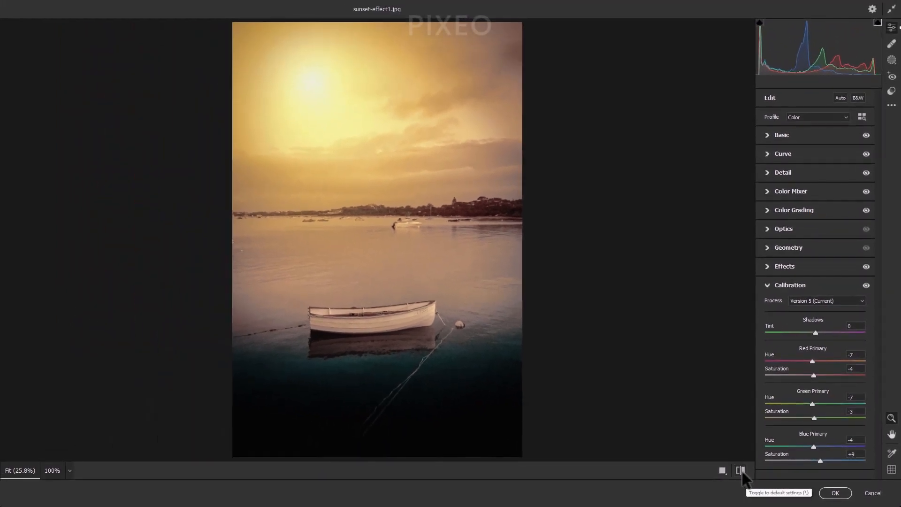
- Compare the graded photo with its default settings and apply the Camera Raw grade to the layer
{"action": "left_click", "coordinate": [699, 461]}
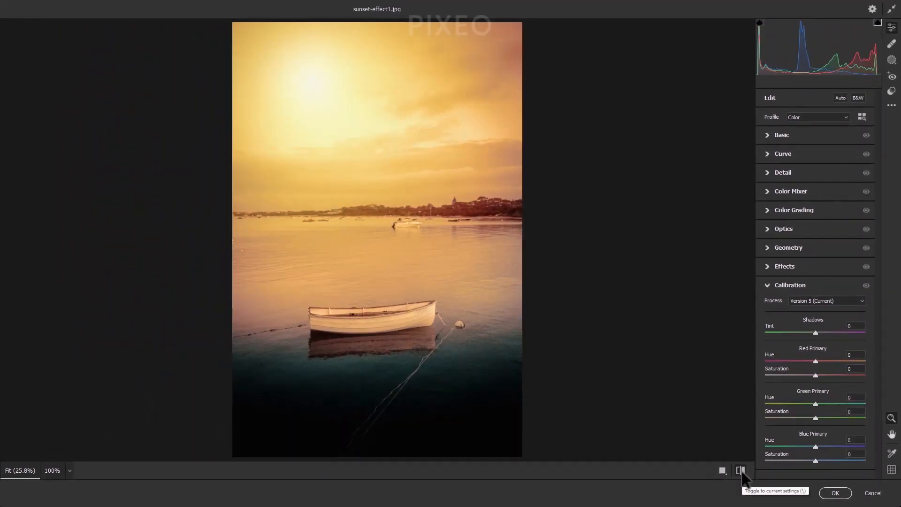
{"action": "left_click", "coordinate": [741, 471]}
{"action": "left_click", "coordinate": [831, 494]}
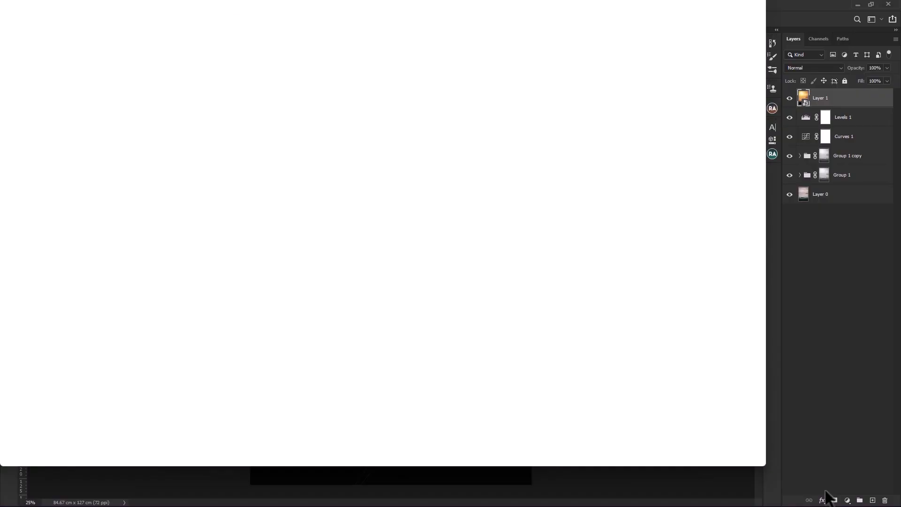